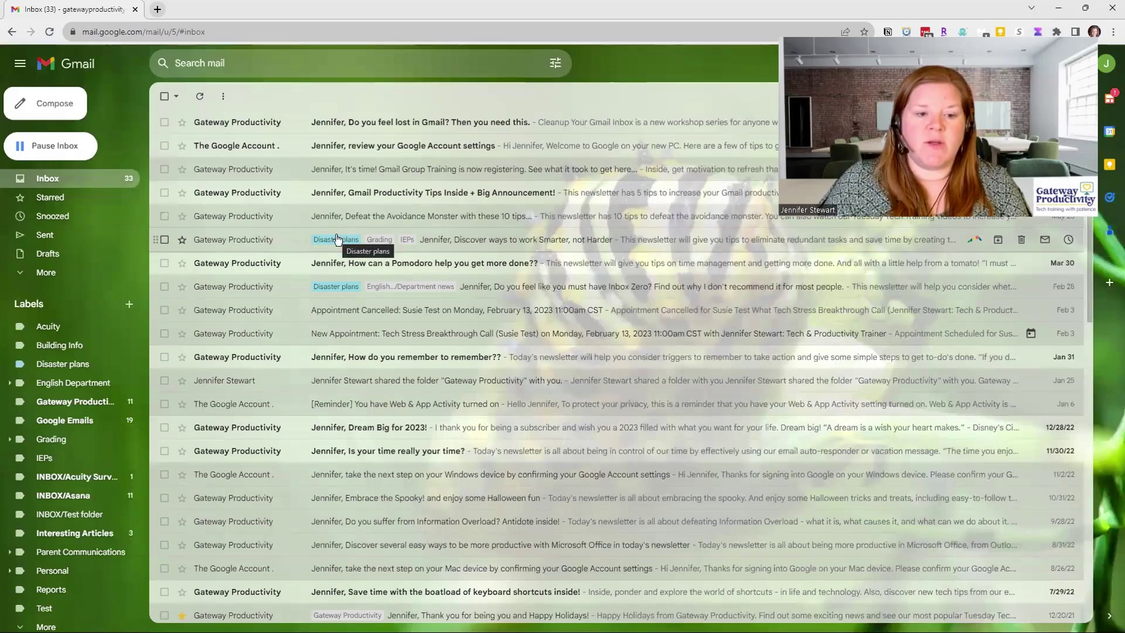
Select the Google Account settings email, view the label list, then deselect it with no label applied.
{"action": "left_click", "coordinate": [164, 148]}
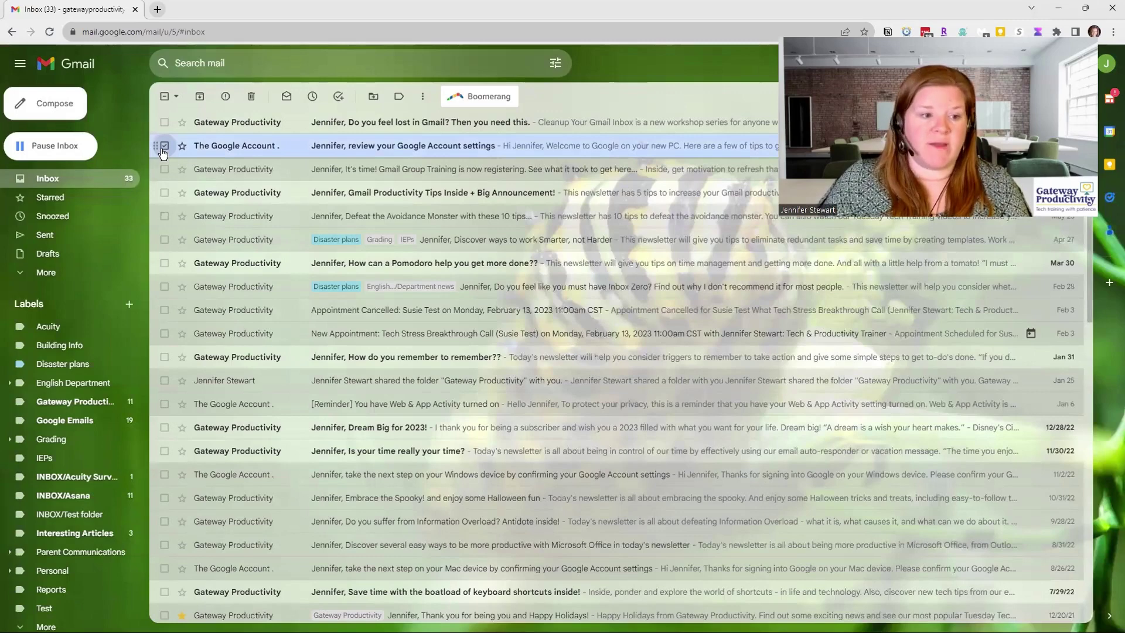
{"action": "left_click", "coordinate": [399, 97]}
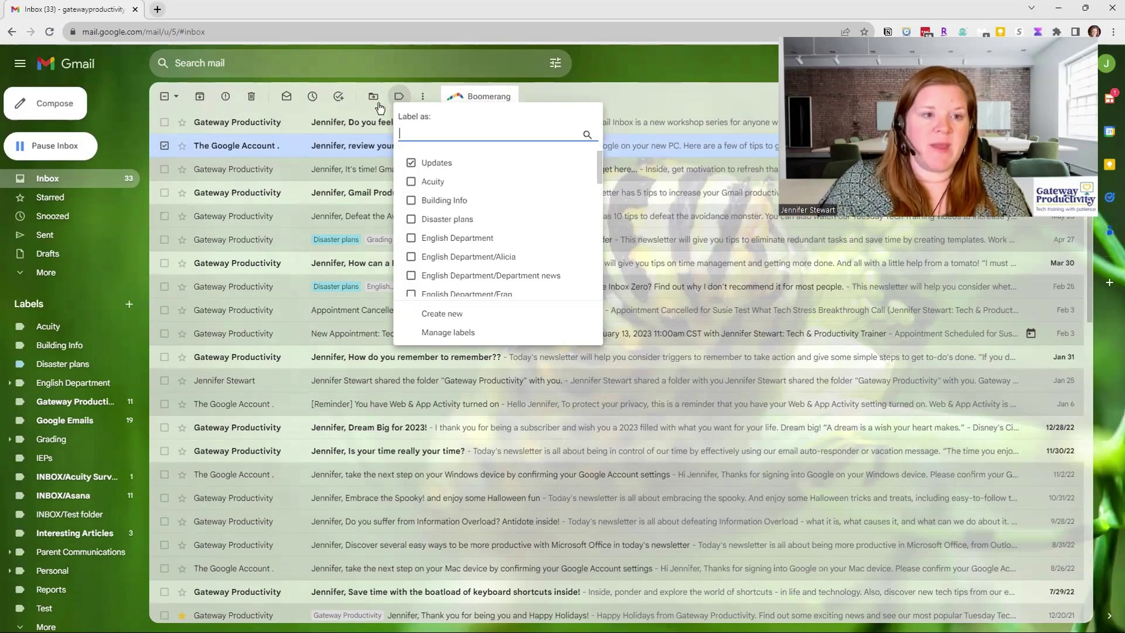
{"action": "left_click", "coordinate": [164, 145]}
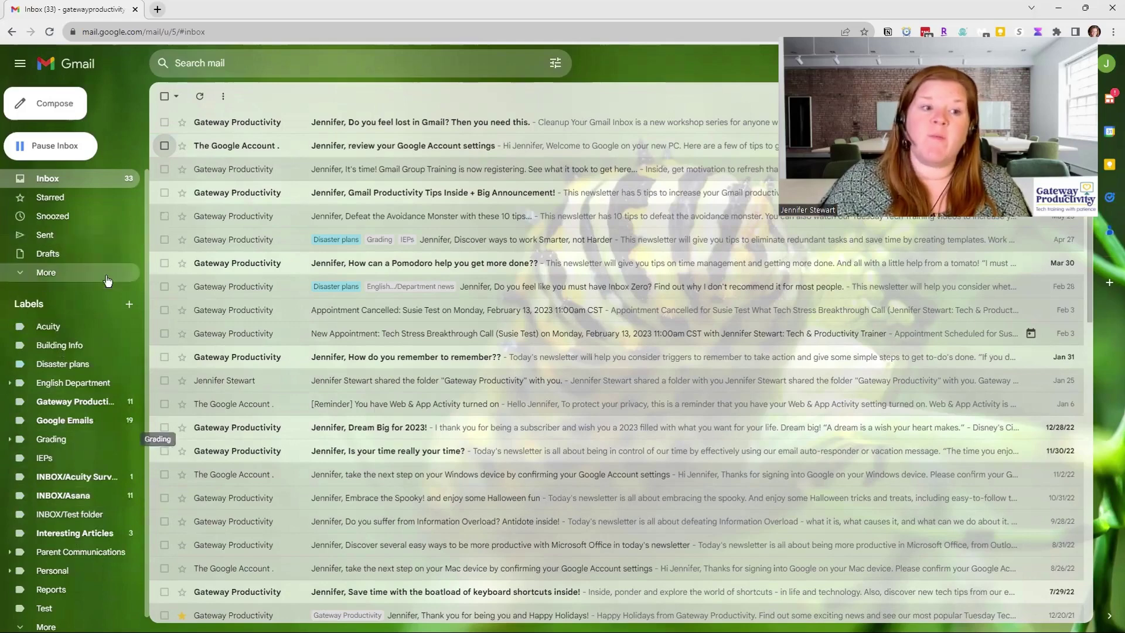
{"action": "left_click_drag", "start_coordinate": [146, 214], "coordinate": [139, 298]}
{"action": "scroll", "coordinate": [139, 298], "scroll_direction": "up", "scroll_amount": 1}
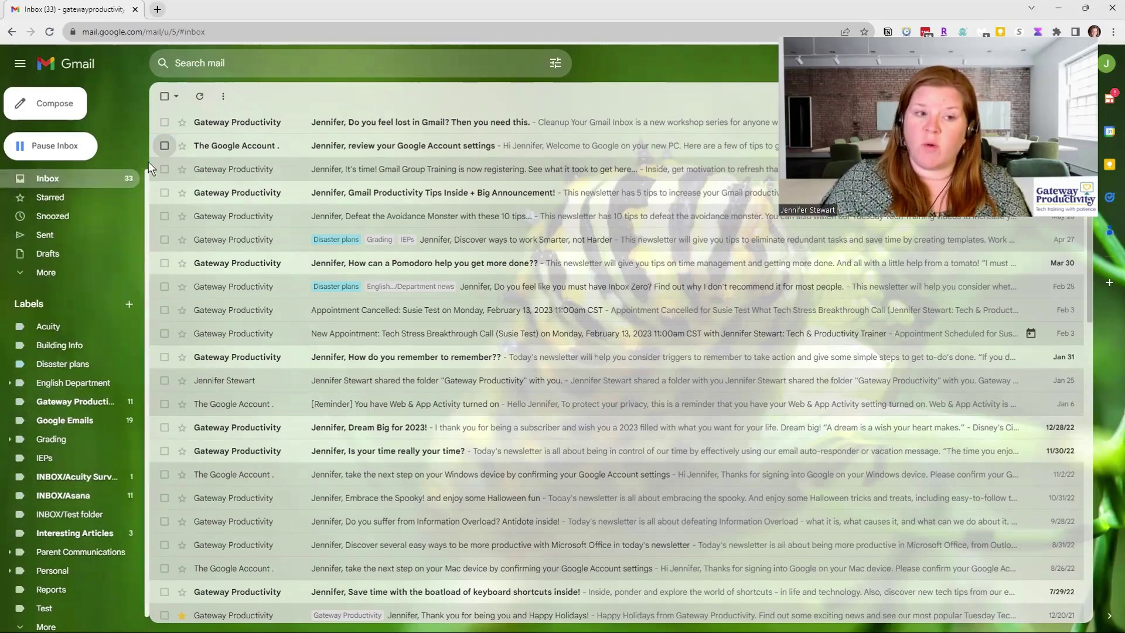
{"action": "scroll", "coordinate": [128, 297], "scroll_direction": "down", "scroll_amount": 1}
{"action": "scroll", "coordinate": [136, 253], "scroll_direction": "up", "scroll_amount": 1}
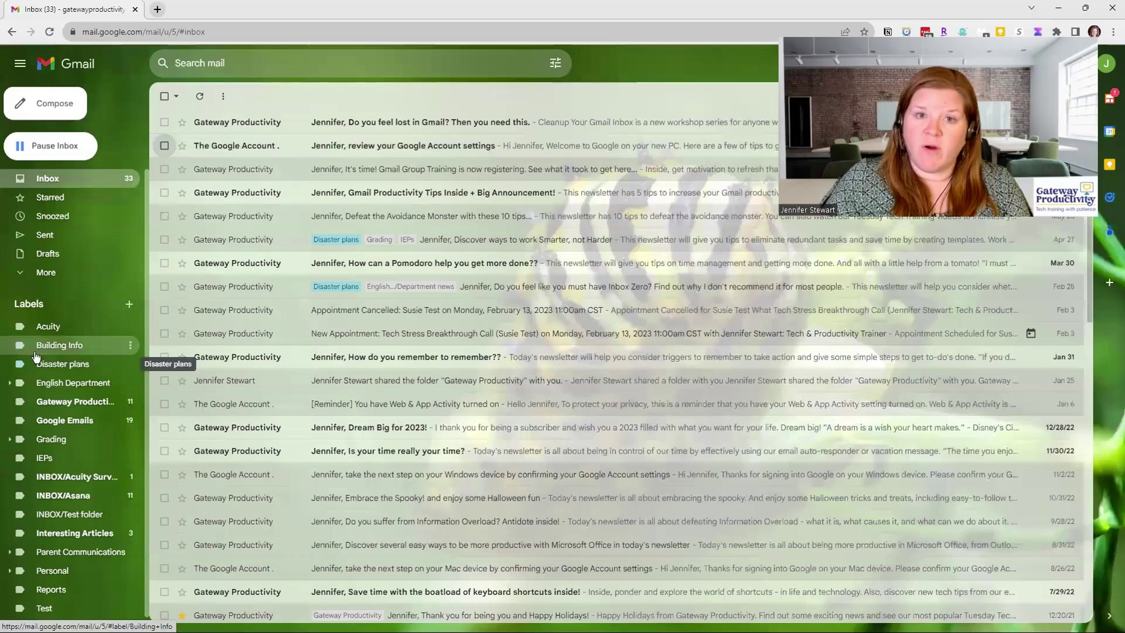
{"action": "left_click", "coordinate": [130, 345]}
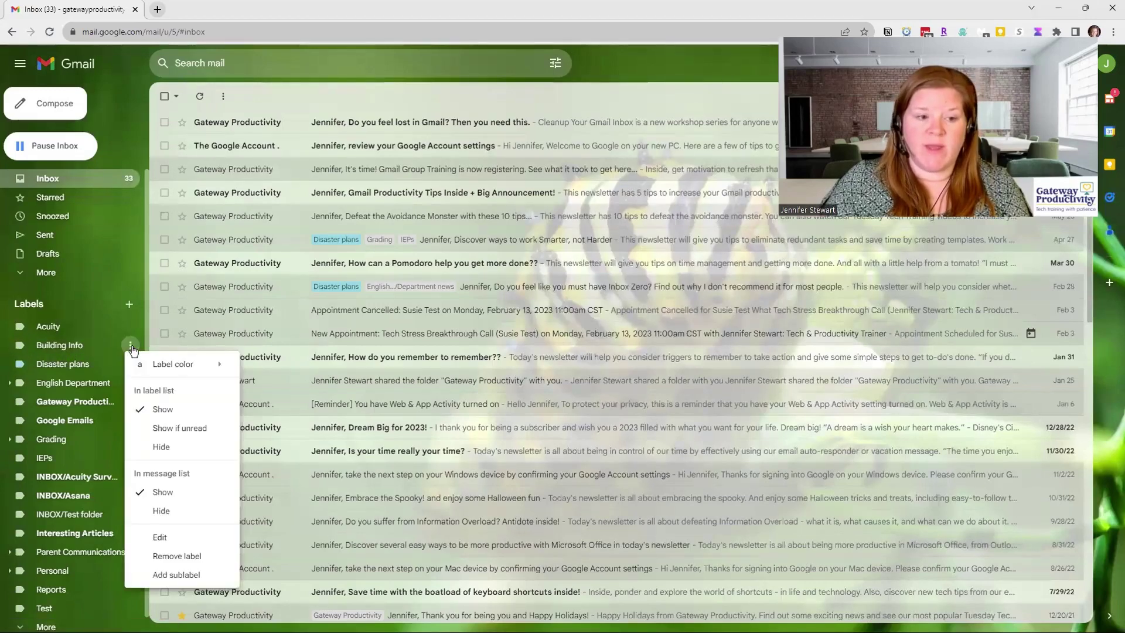
{"action": "mouse_move", "coordinate": [163, 369]}
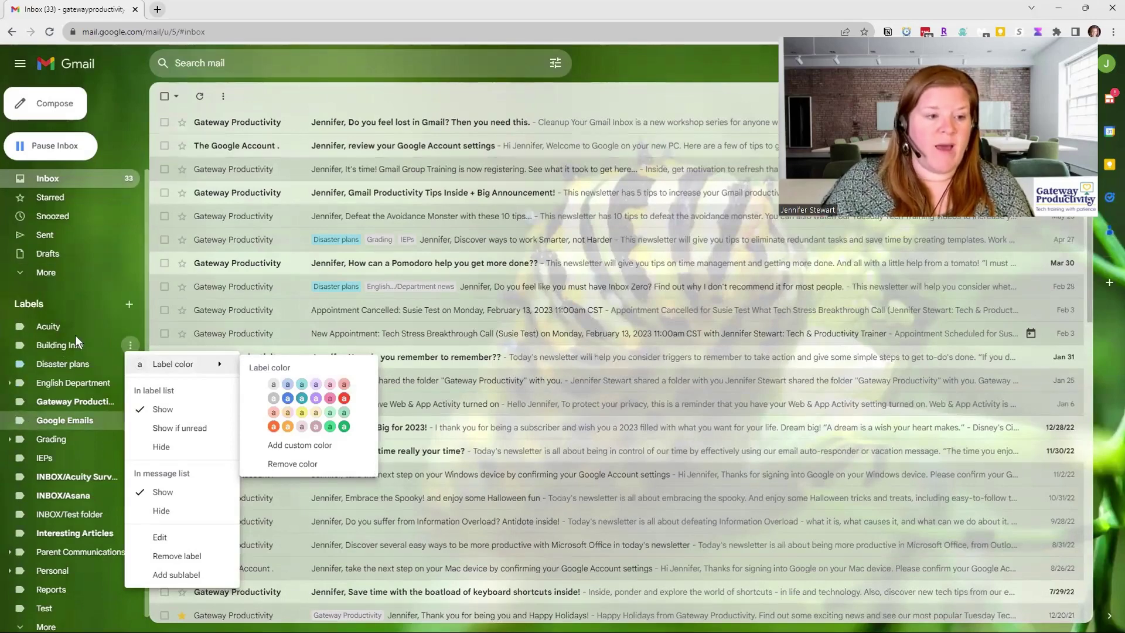
Set the Google Emails label colour to yellow.
{"action": "left_click", "coordinate": [132, 65]}
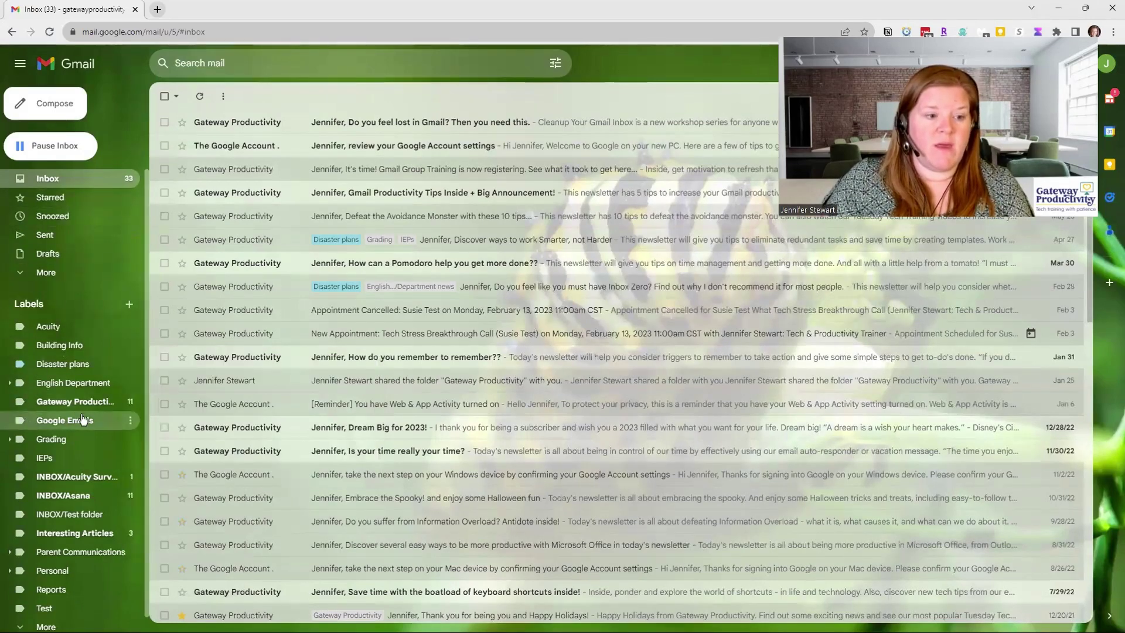
{"action": "left_click", "coordinate": [131, 420]}
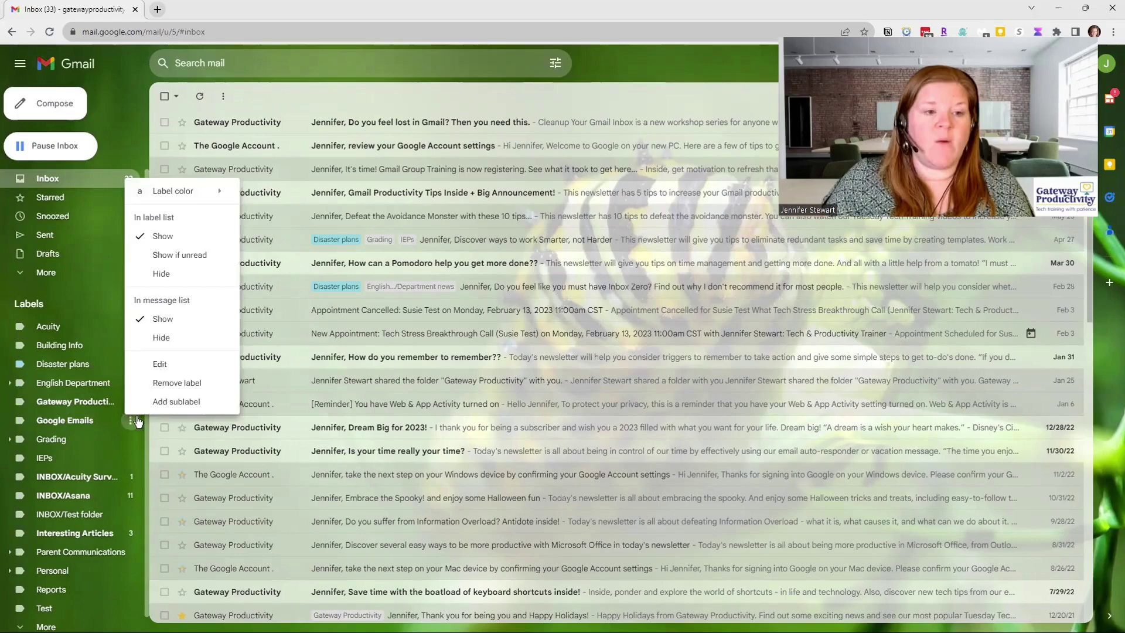
{"action": "mouse_move", "coordinate": [185, 193]}
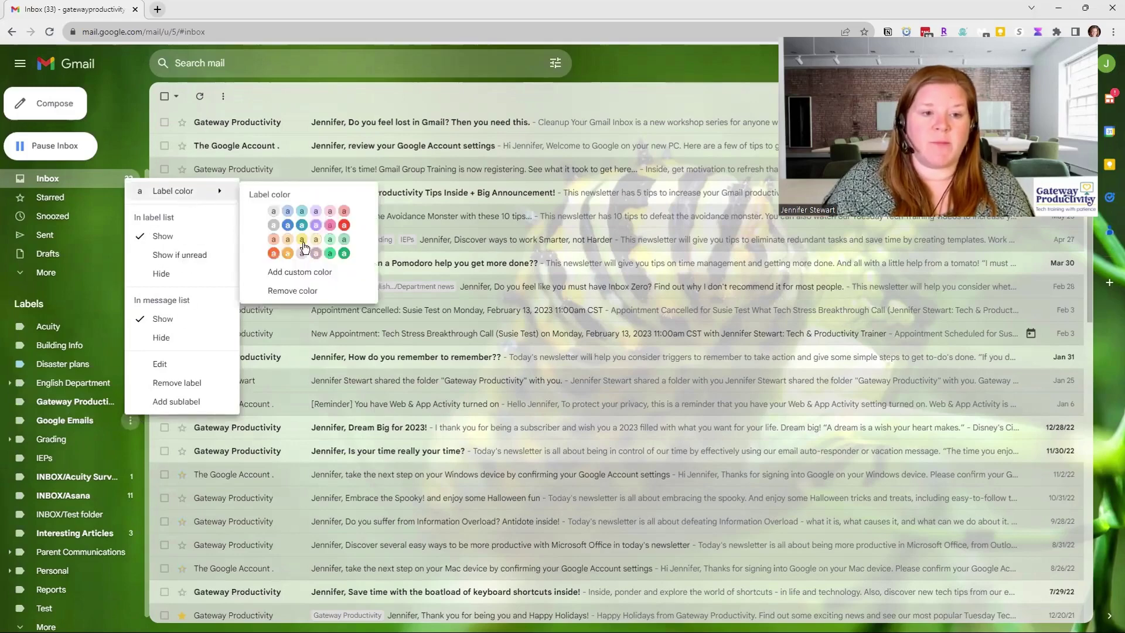
{"action": "left_click", "coordinate": [300, 244]}
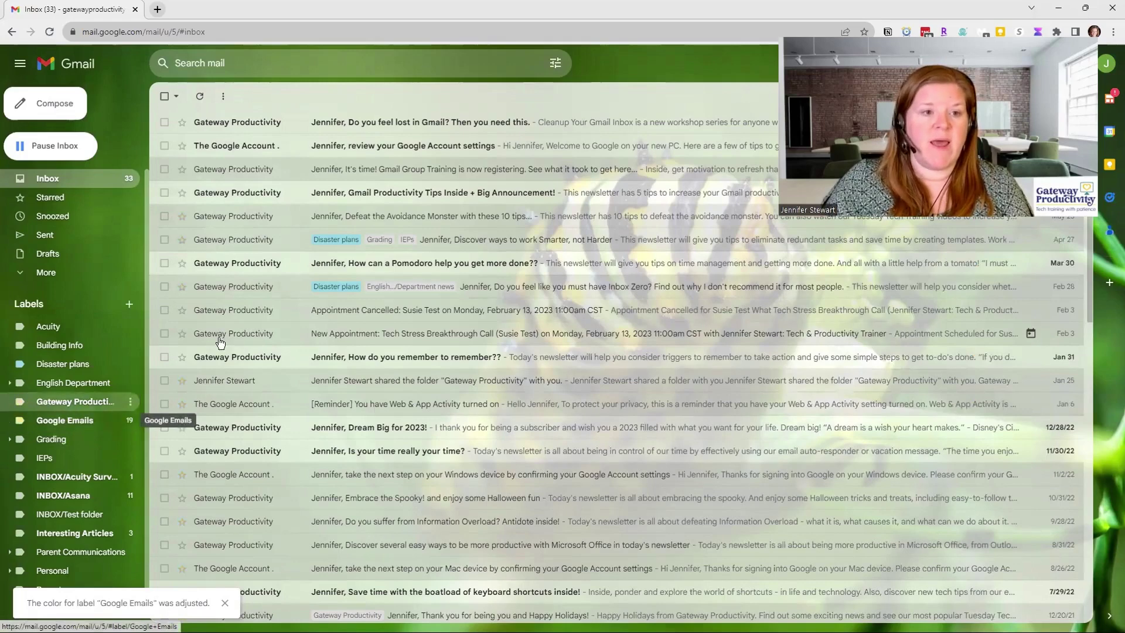
Apply the Google Emails label to the Google Account settings email.
{"action": "left_click", "coordinate": [164, 146]}
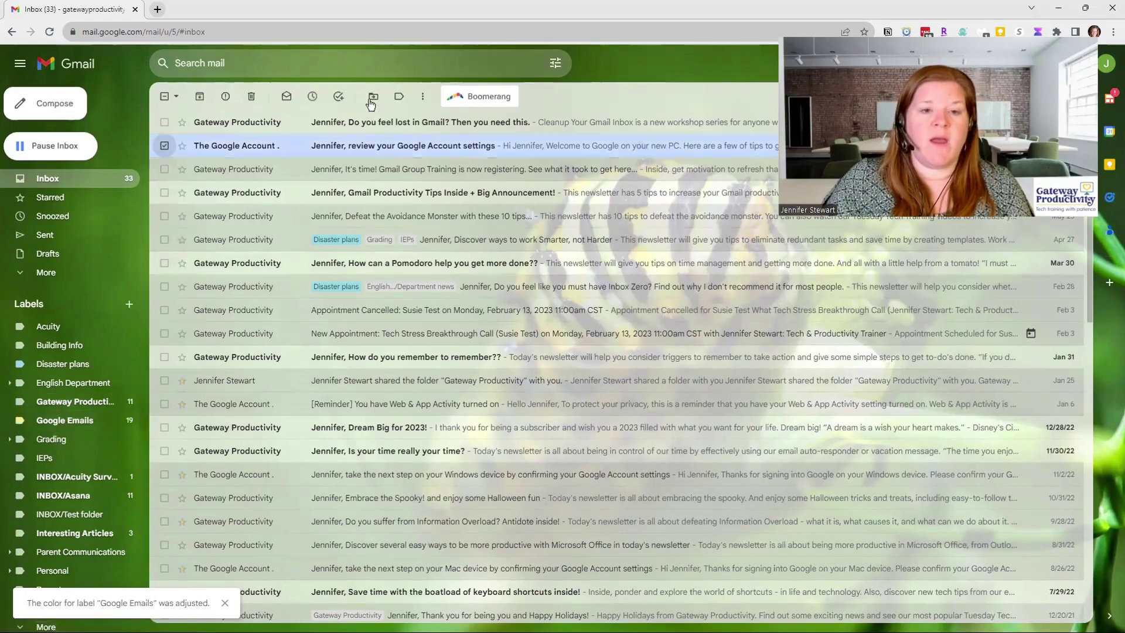
{"action": "left_click", "coordinate": [400, 97]}
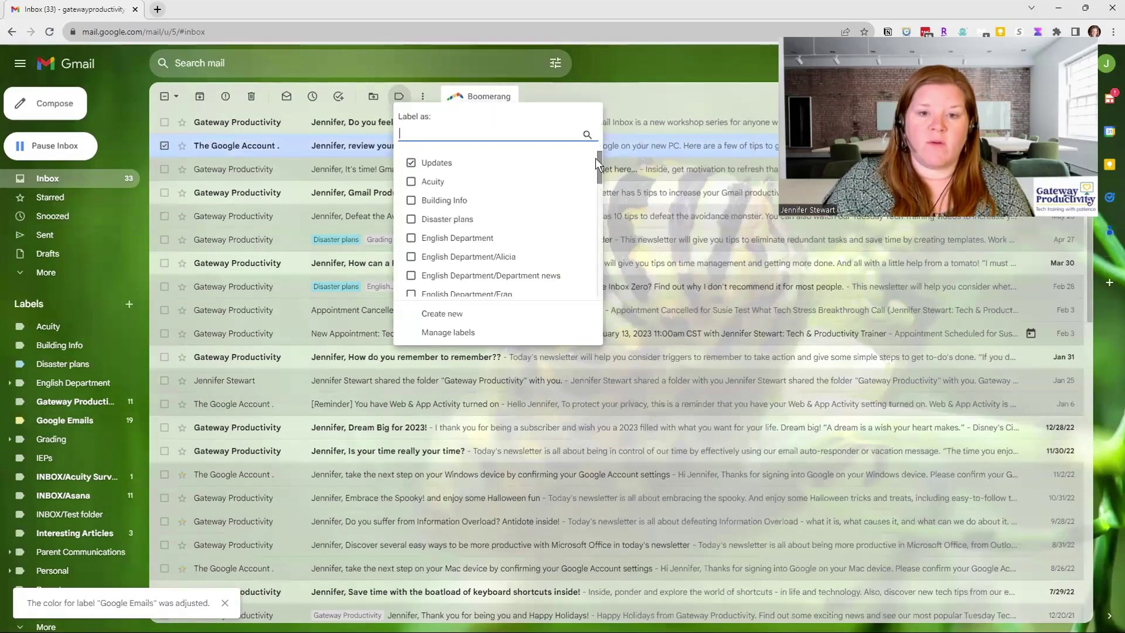
{"action": "left_click_drag", "start_coordinate": [598, 157], "coordinate": [599, 223]}
{"action": "left_click", "coordinate": [454, 176]}
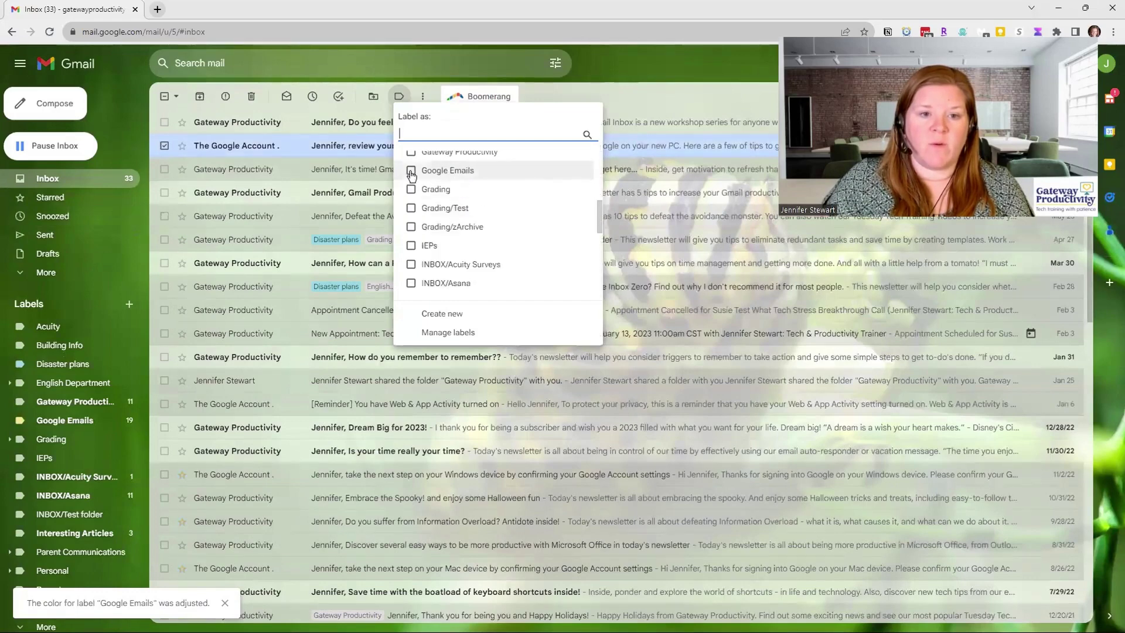
{"action": "left_click", "coordinate": [434, 314]}
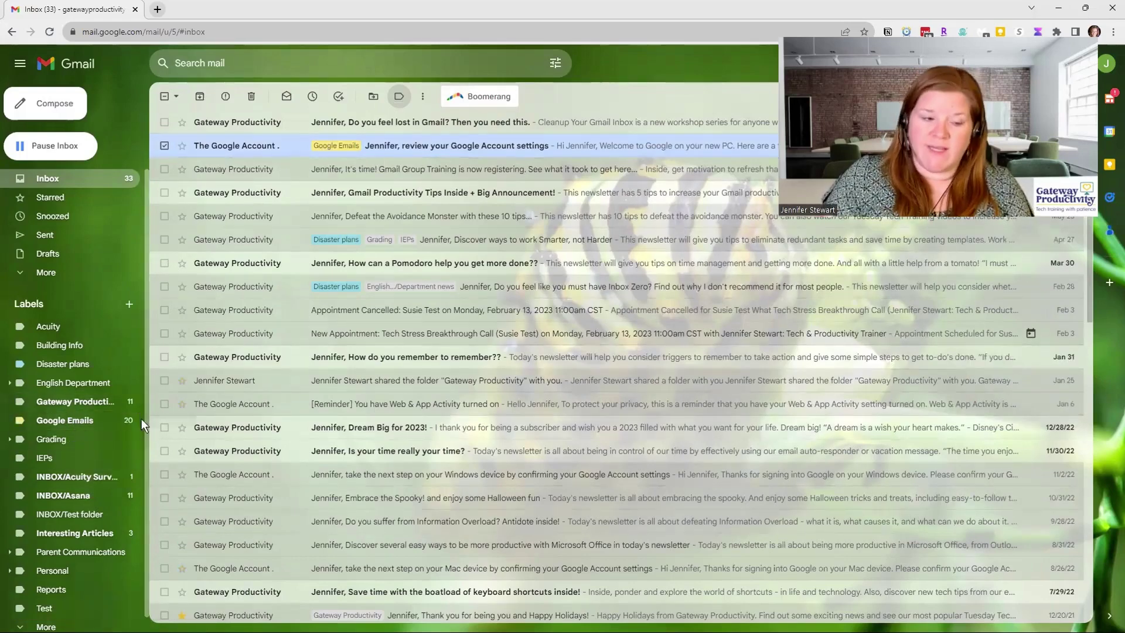
{"action": "left_click", "coordinate": [57, 426]}
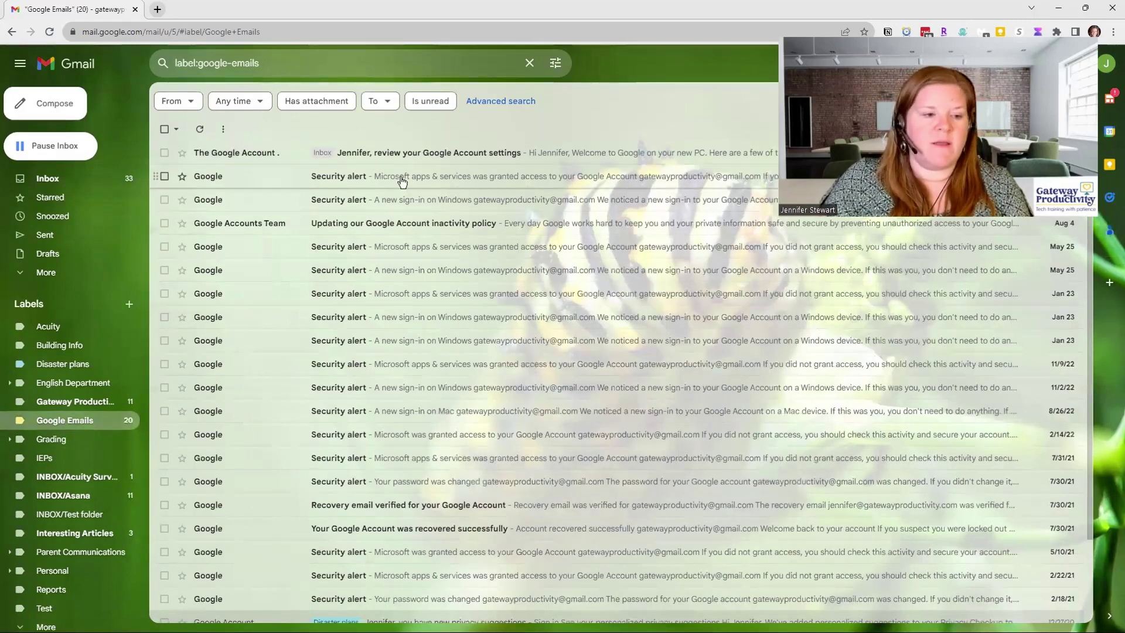
{"action": "left_click", "coordinate": [440, 176]}
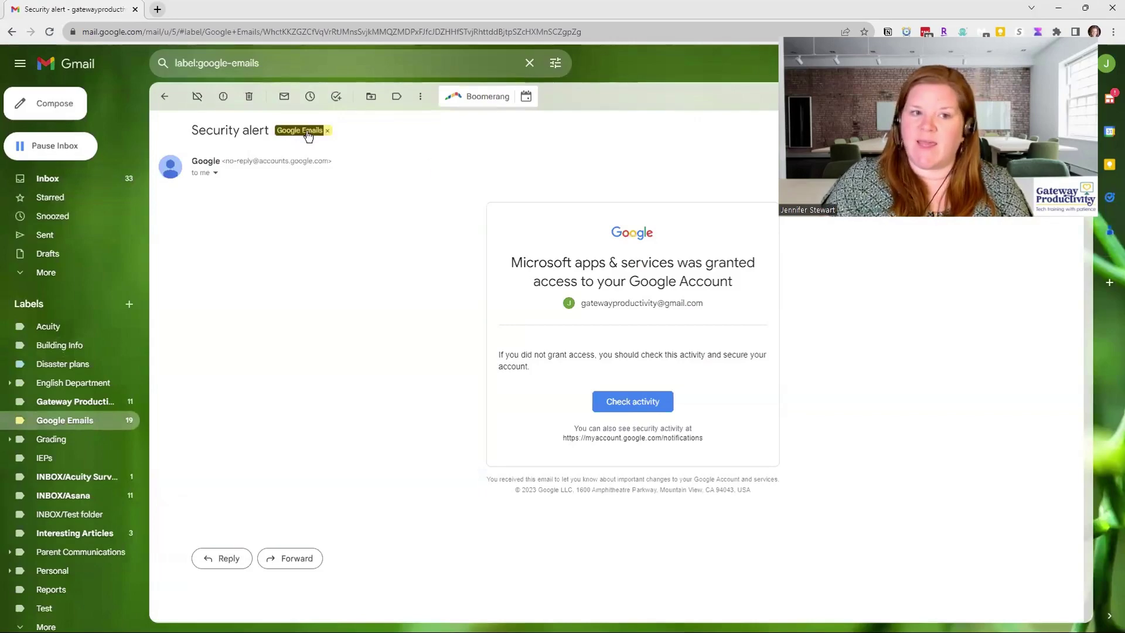
{"action": "left_click", "coordinate": [164, 96]}
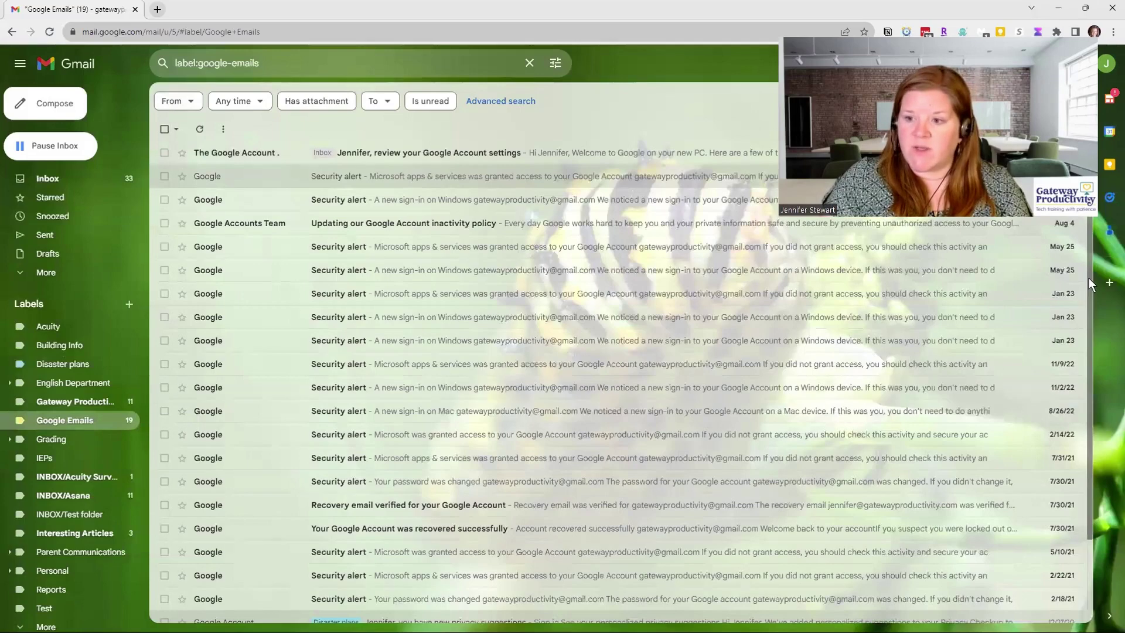
{"action": "scroll", "coordinate": [1089, 277], "scroll_direction": "down", "scroll_amount": 3}
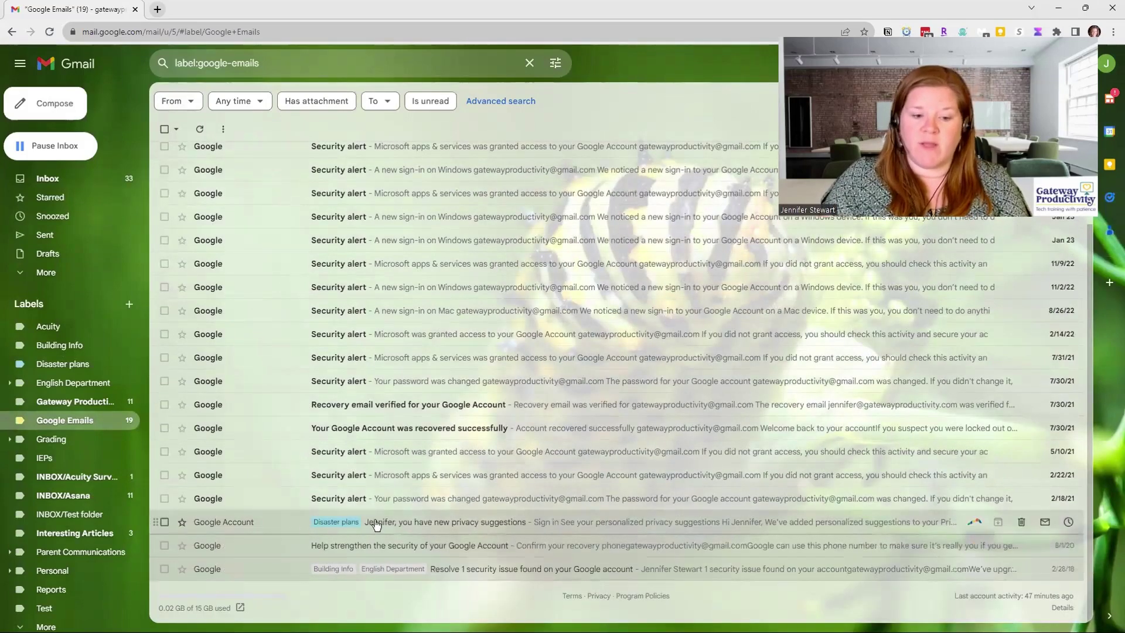
{"action": "left_click", "coordinate": [266, 571]}
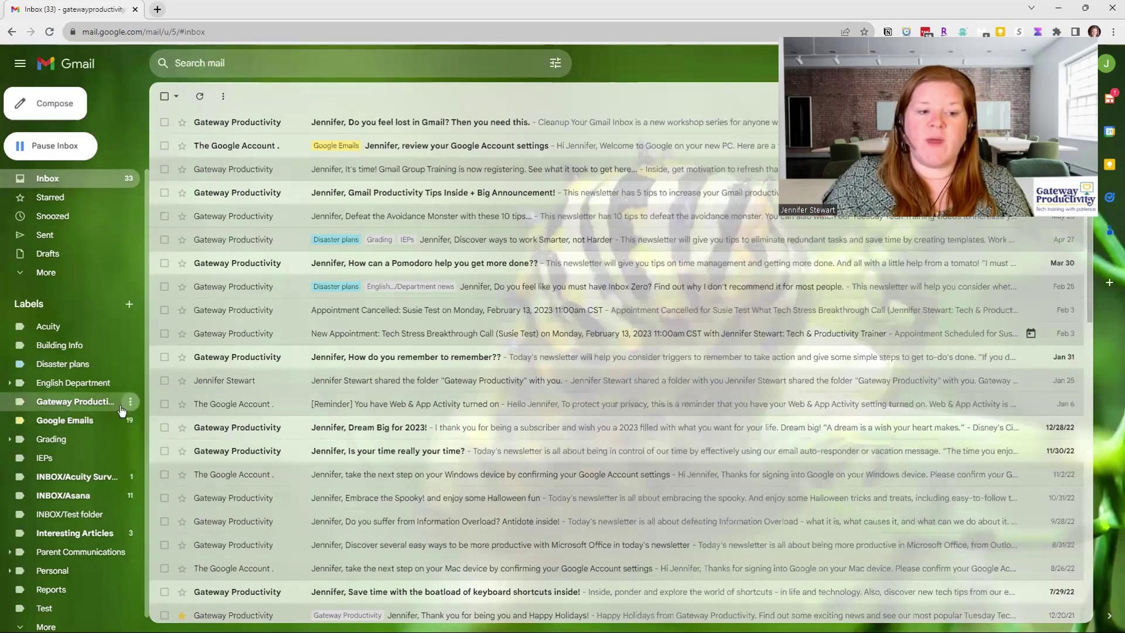
{"action": "left_click", "coordinate": [130, 402]}
{"action": "mouse_move", "coordinate": [197, 175]}
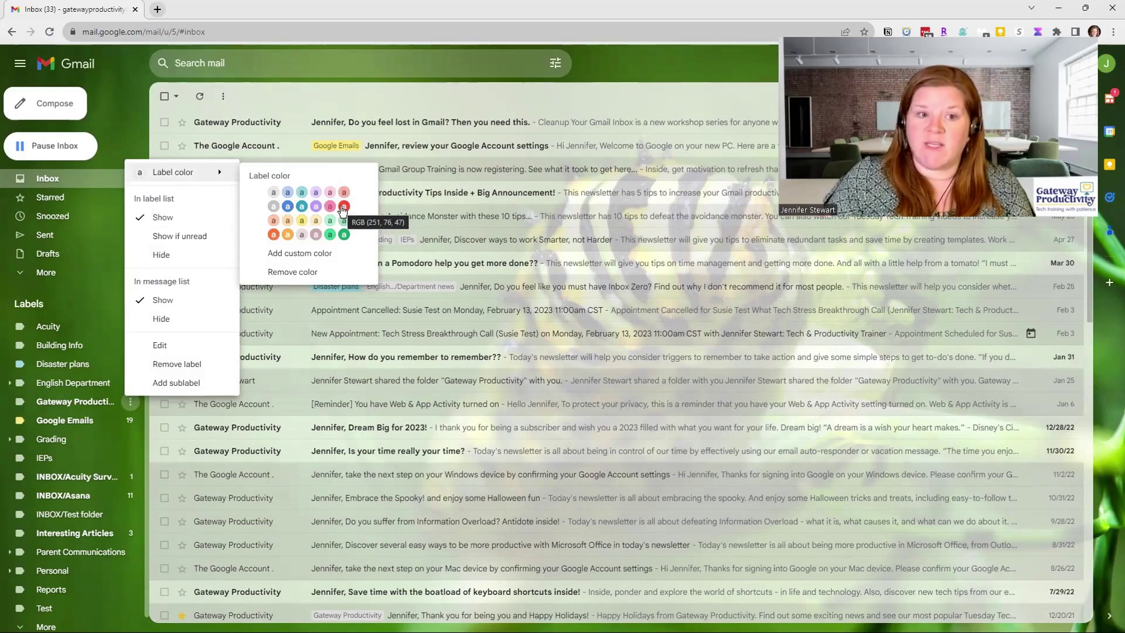
{"action": "left_click", "coordinate": [343, 207]}
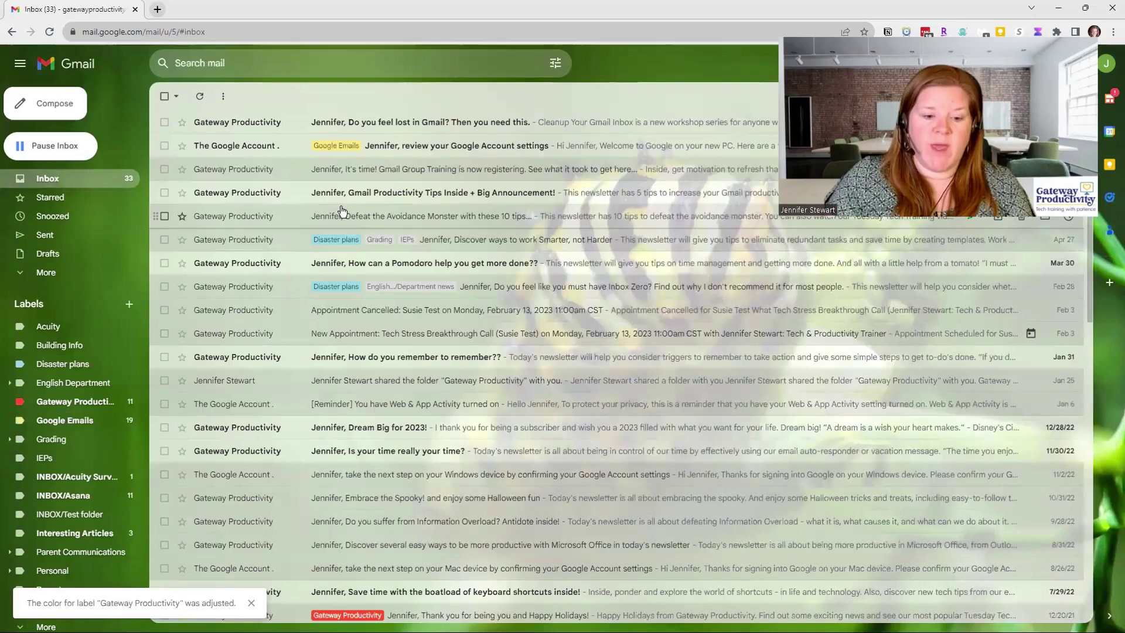
{"action": "scroll", "coordinate": [1087, 271], "scroll_direction": "down", "scroll_amount": 1}
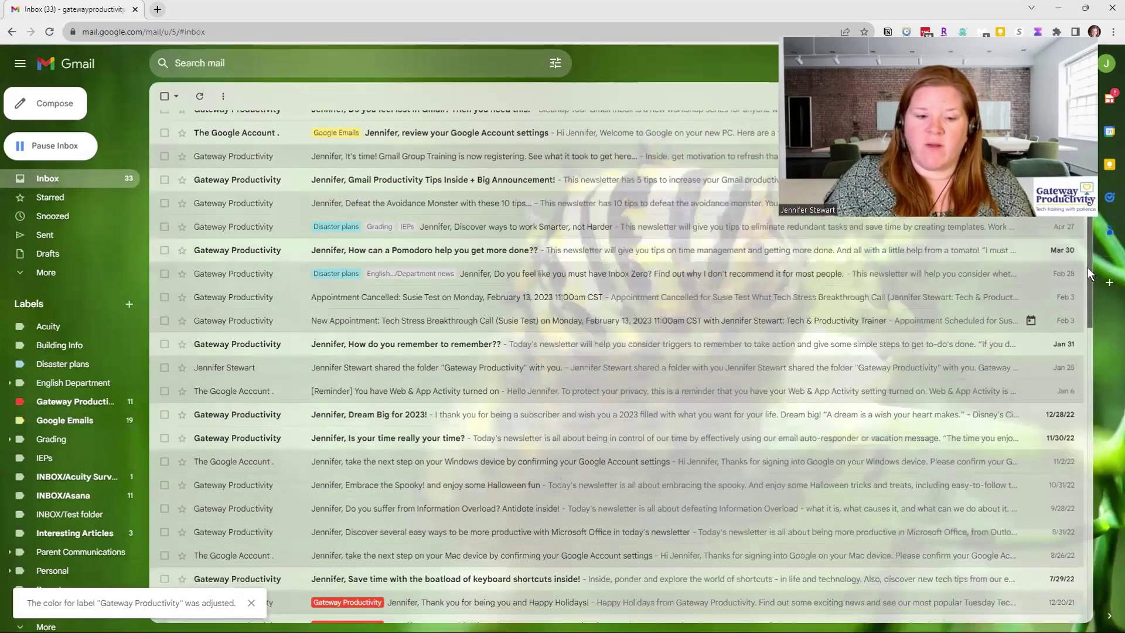
{"action": "left_click_drag", "start_coordinate": [1087, 267], "coordinate": [1066, 414]}
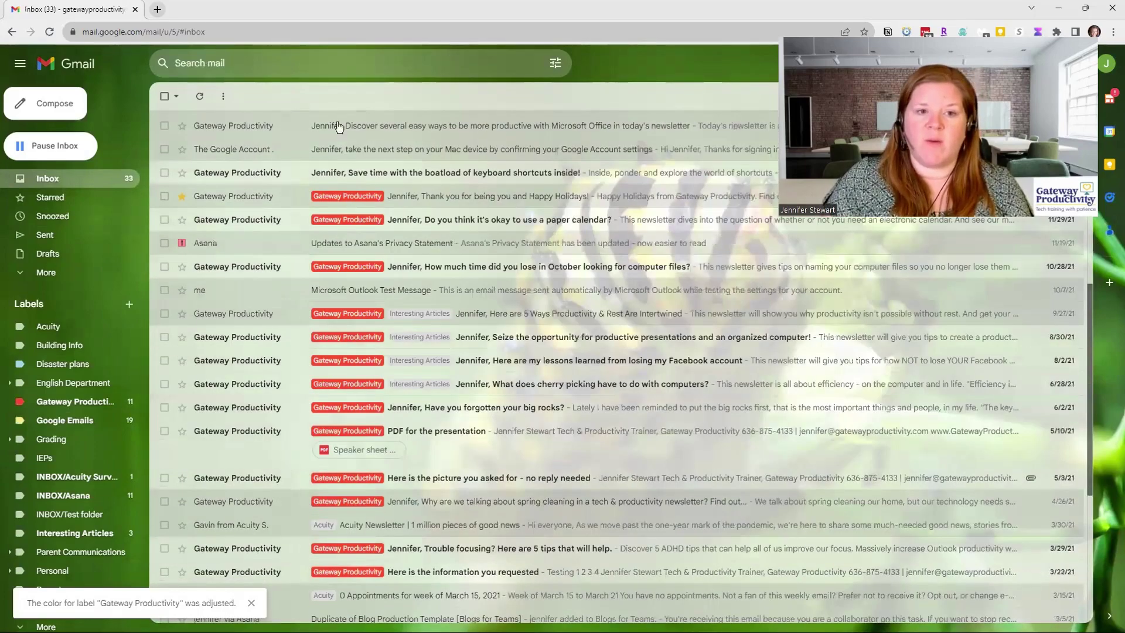
{"action": "scroll", "coordinate": [327, 111], "scroll_direction": "down", "scroll_amount": 1}
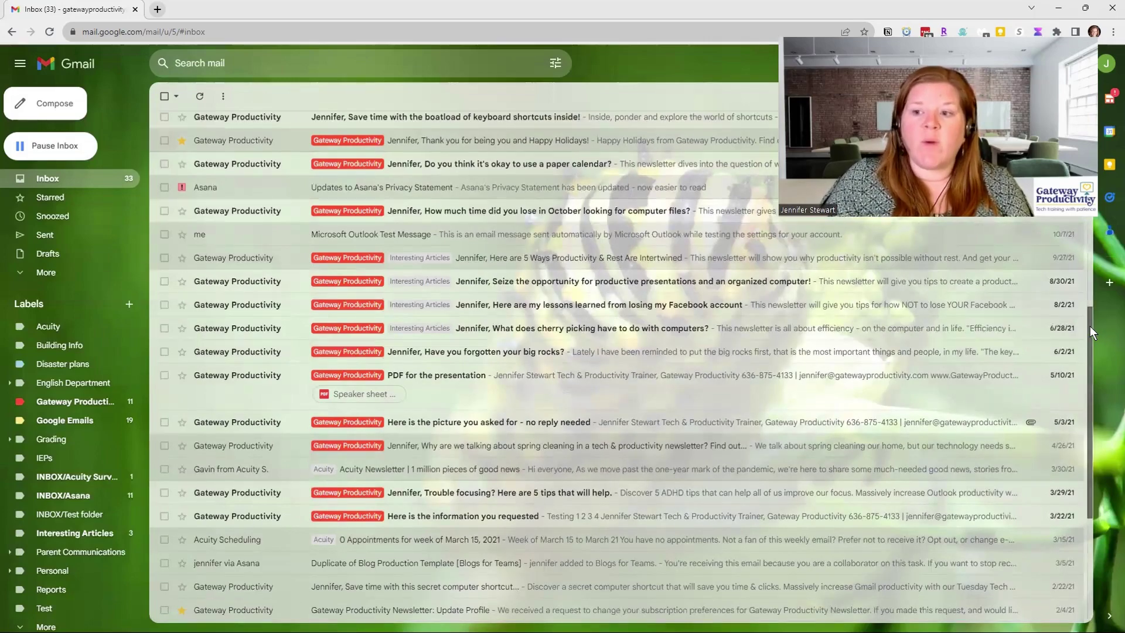
{"action": "left_click_drag", "start_coordinate": [1090, 326], "coordinate": [1086, 229]}
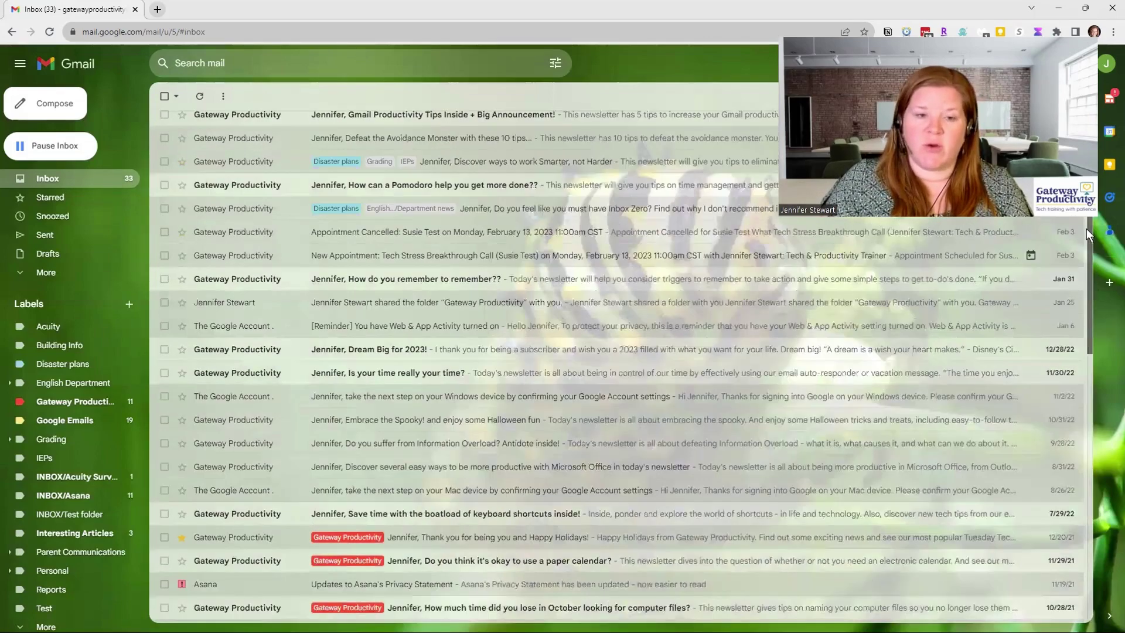
{"action": "scroll", "coordinate": [1086, 229], "scroll_direction": "up", "scroll_amount": 1}
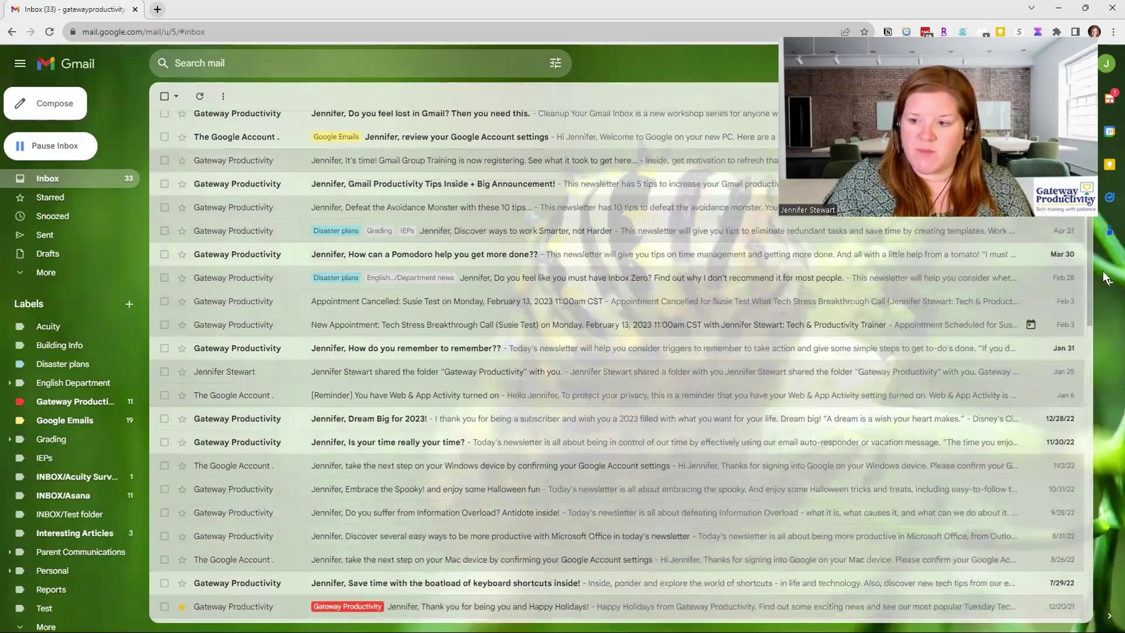
{"action": "left_click_drag", "start_coordinate": [1085, 262], "coordinate": [1088, 283]}
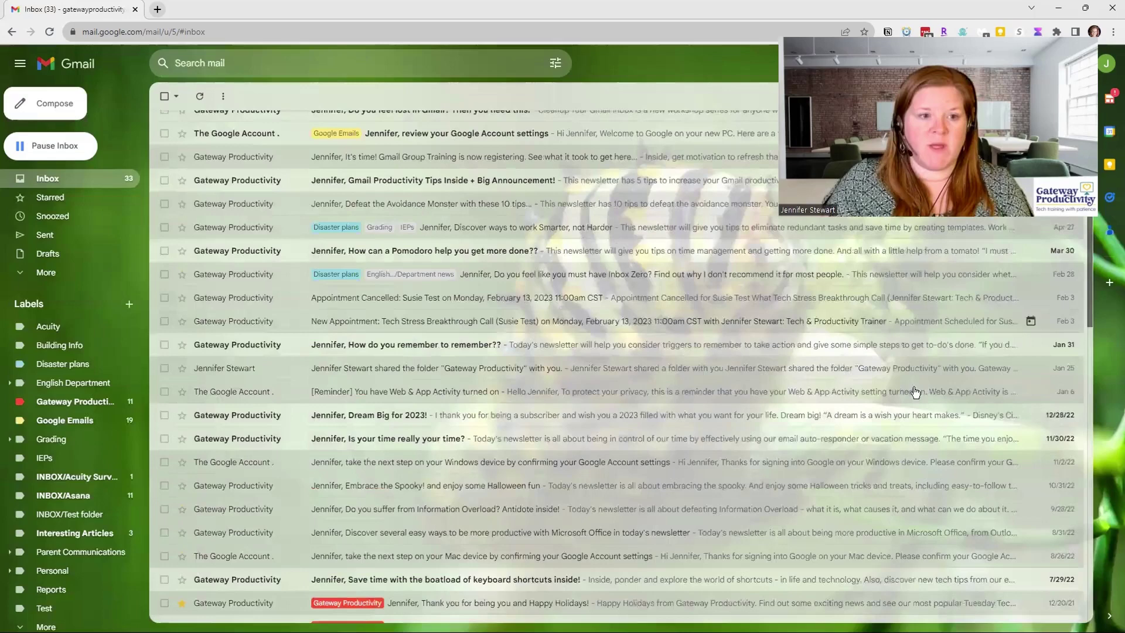
{"action": "scroll", "coordinate": [916, 392], "scroll_direction": "down", "scroll_amount": 8}
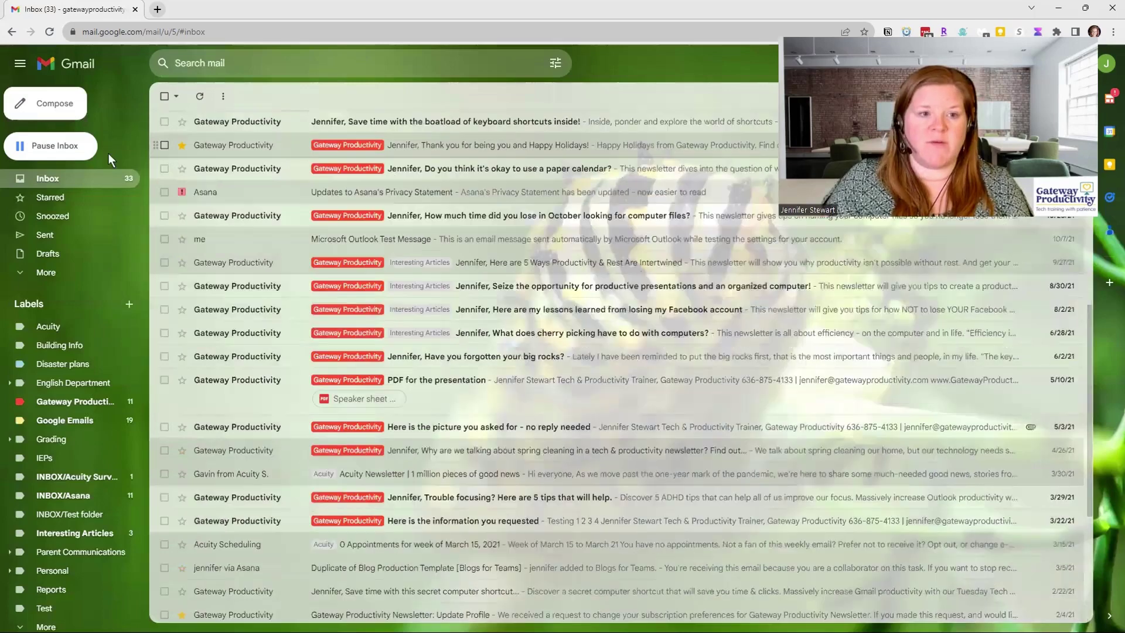
Select the Asana privacy statement email and start a filter for messages like it.
{"action": "left_click", "coordinate": [162, 196]}
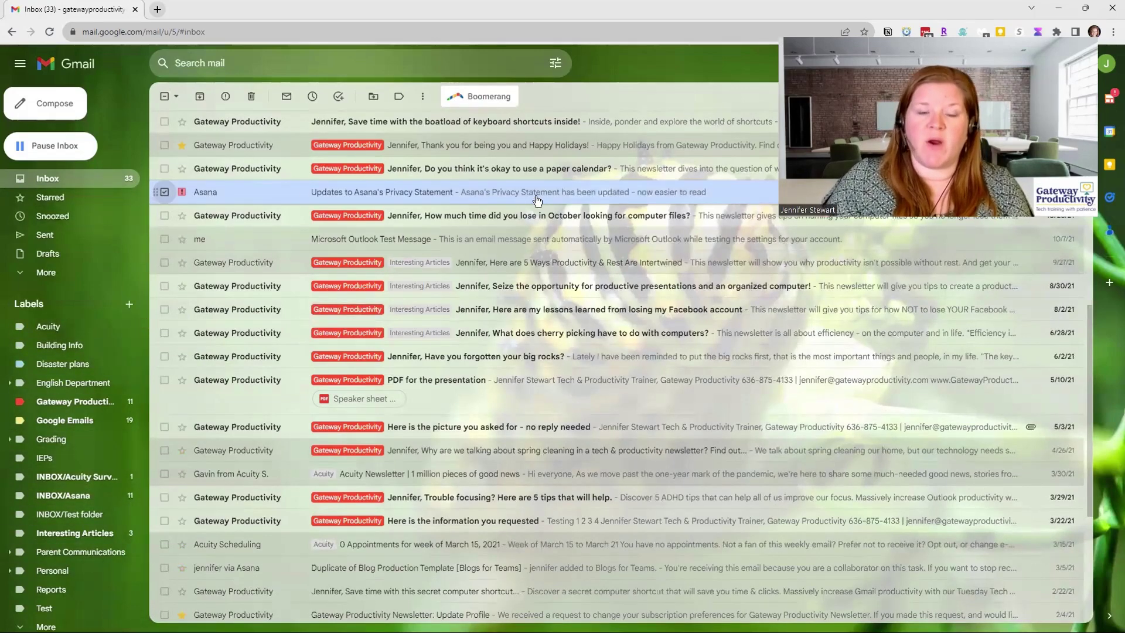
{"action": "left_click", "coordinate": [421, 98]}
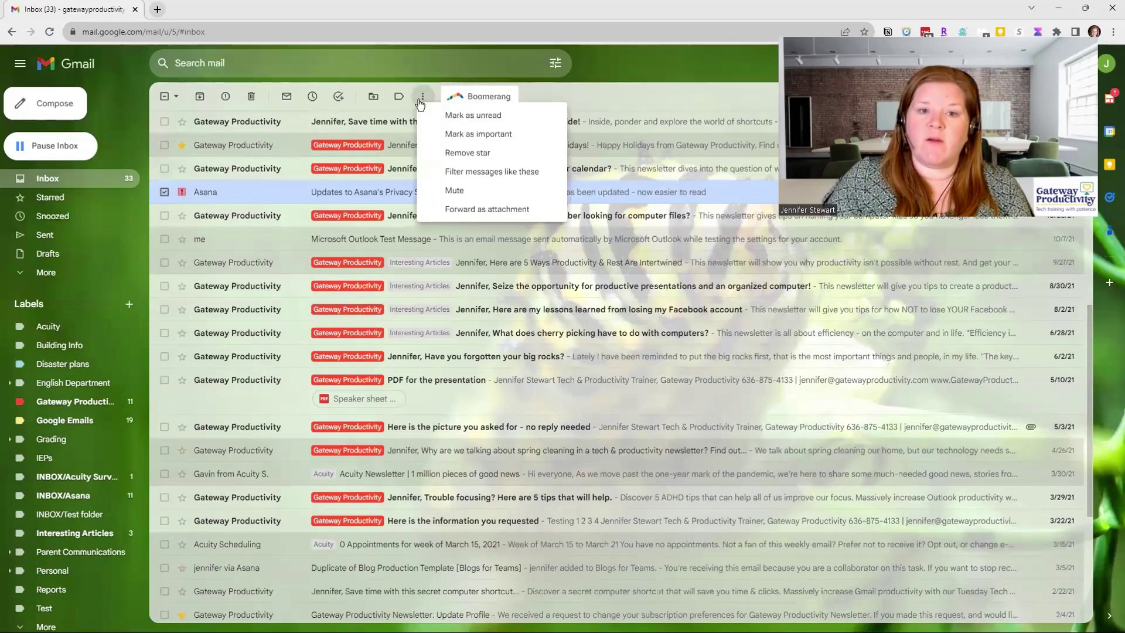
{"action": "left_click", "coordinate": [488, 173]}
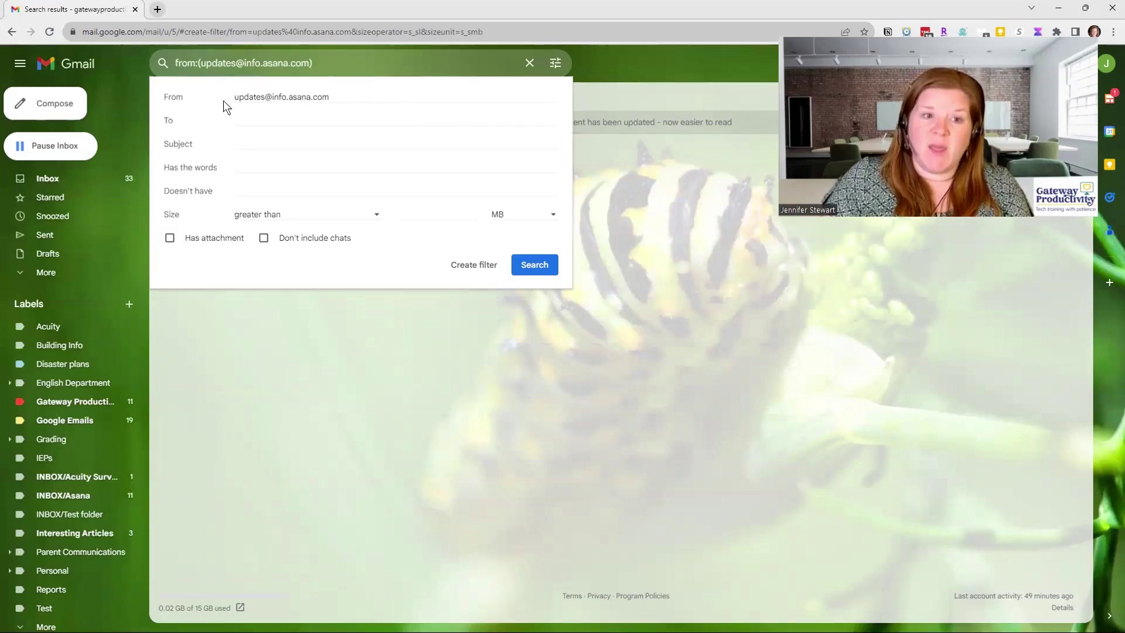
Make the filter apply a newly created 'Asana' label, then create the filter.
{"action": "left_click", "coordinate": [480, 267]}
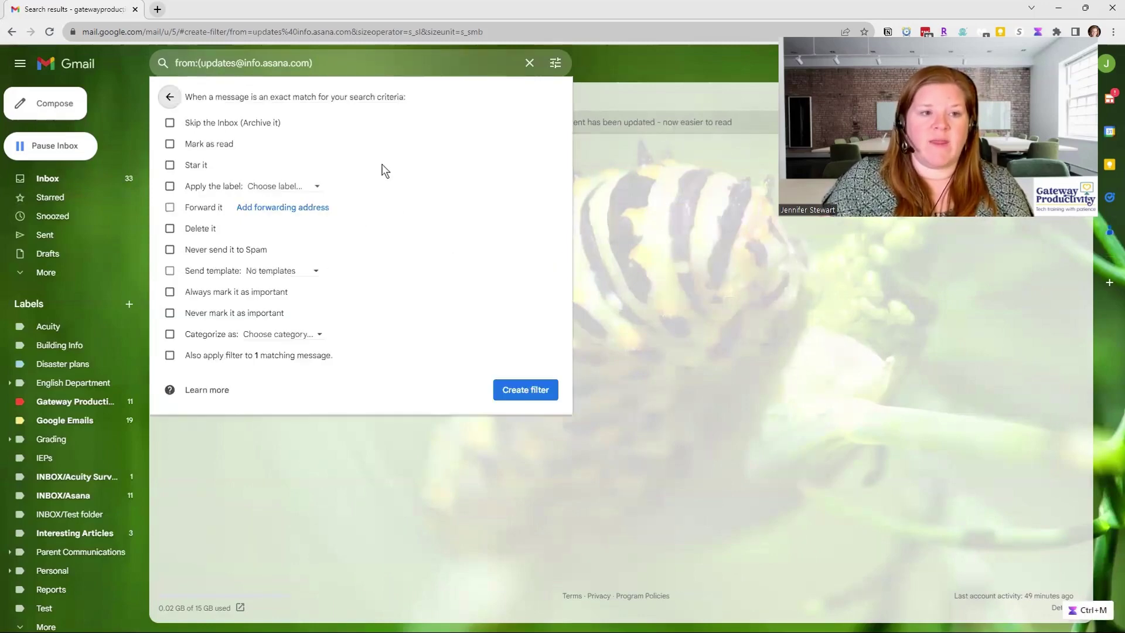
{"action": "left_click", "coordinate": [169, 187]}
{"action": "left_click", "coordinate": [305, 186]}
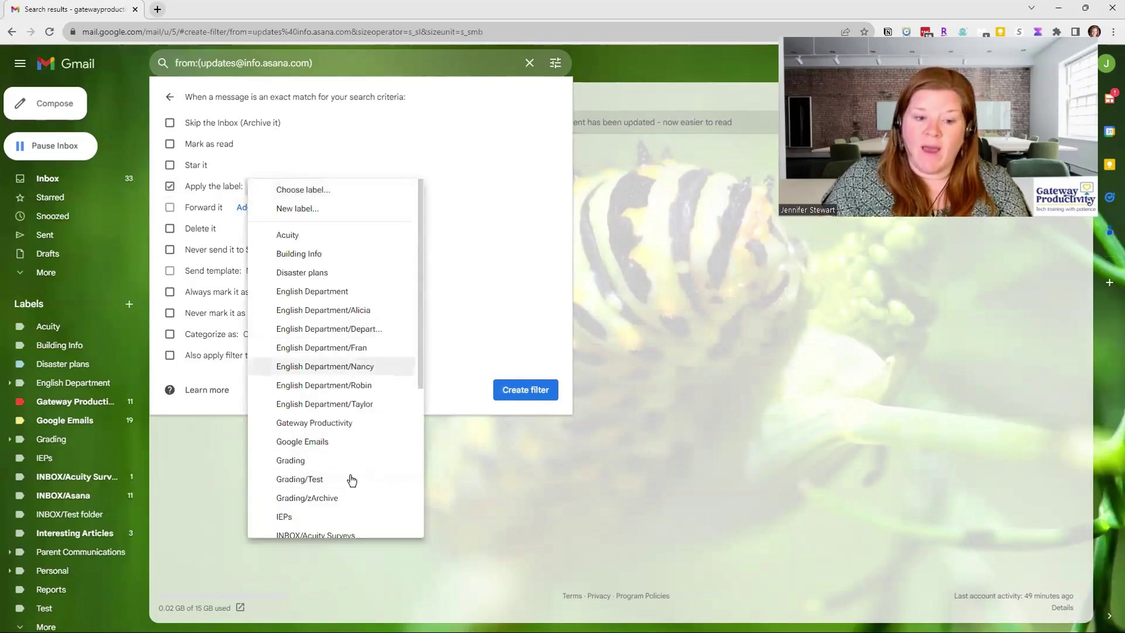
{"action": "left_click", "coordinate": [306, 216]}
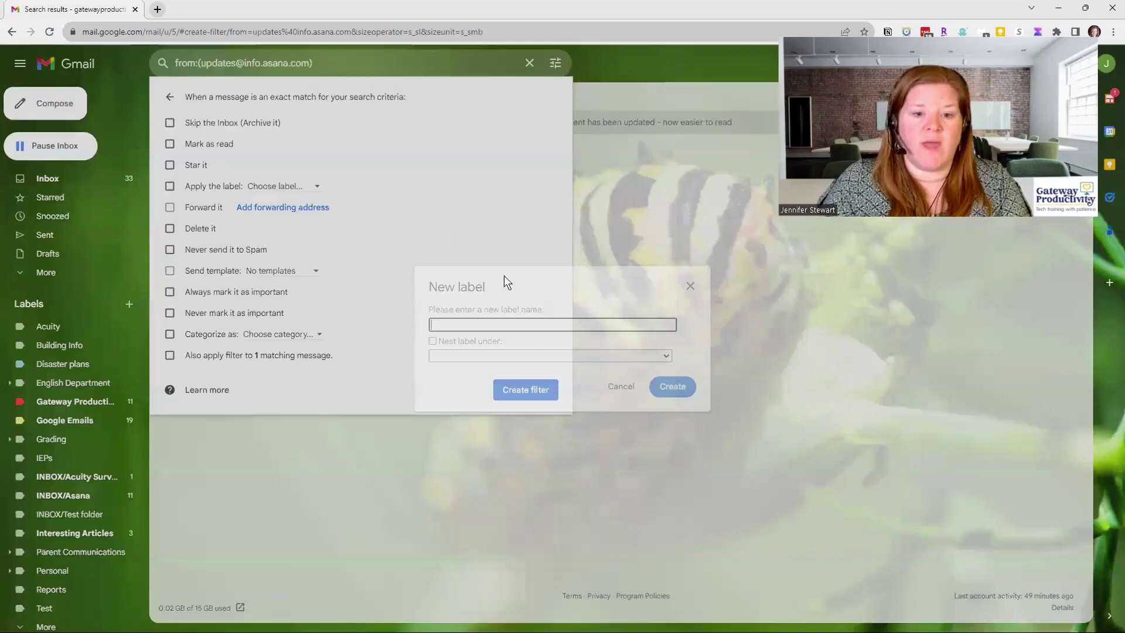
{"action": "type", "text": "Asana"}
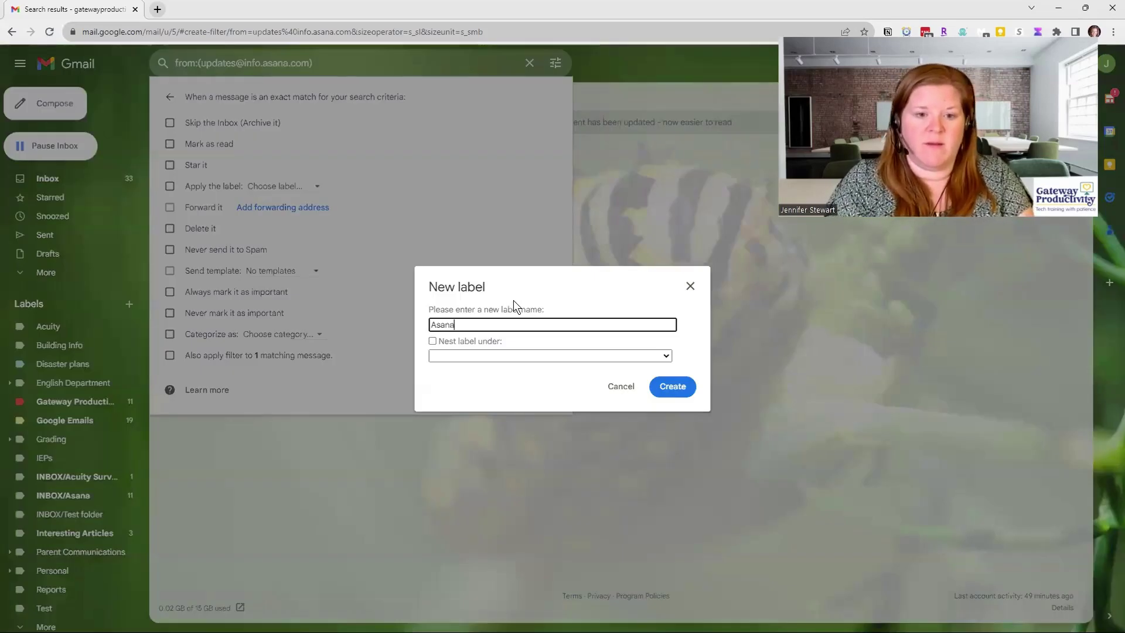
{"action": "left_click", "coordinate": [684, 388]}
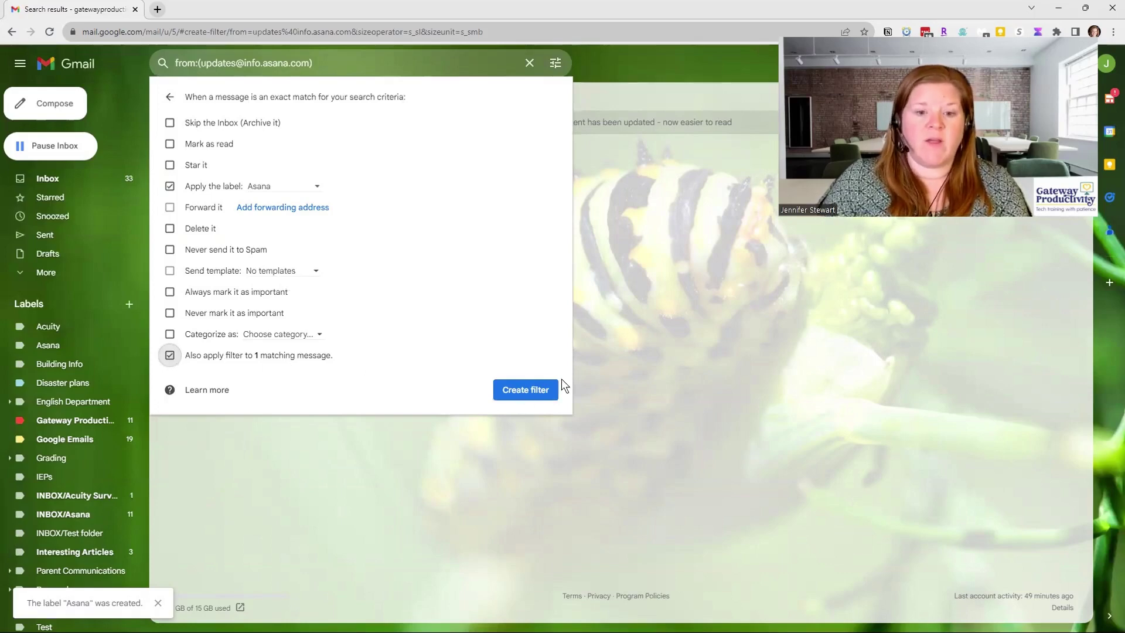
{"action": "left_click", "coordinate": [537, 390]}
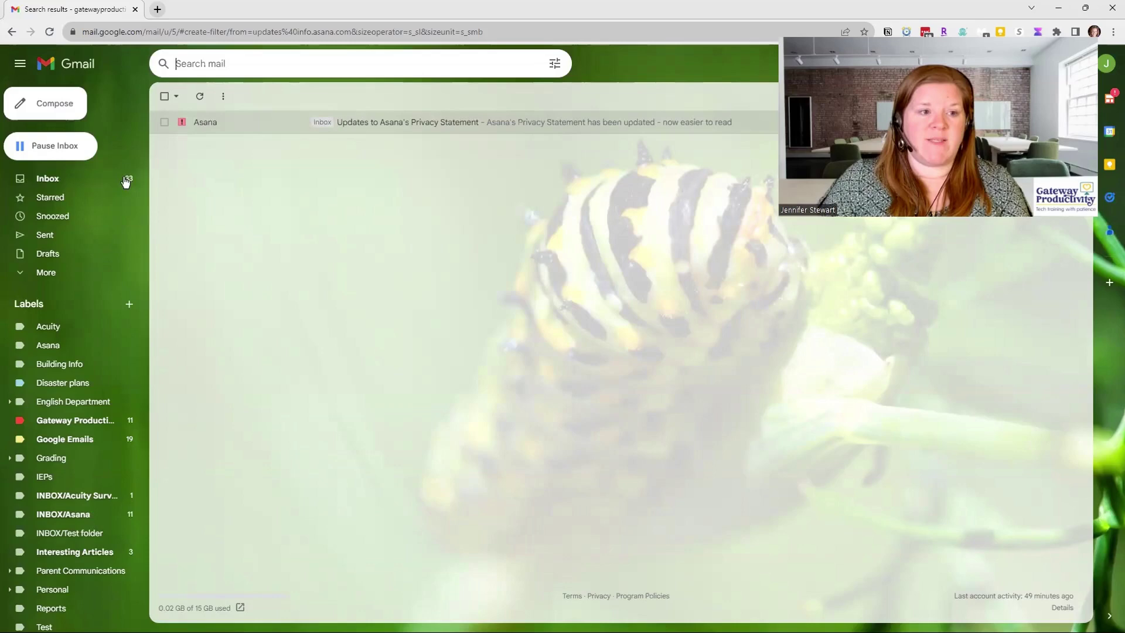
Back in the inbox, set the Asana label colour to light purple.
{"action": "left_click", "coordinate": [82, 179]}
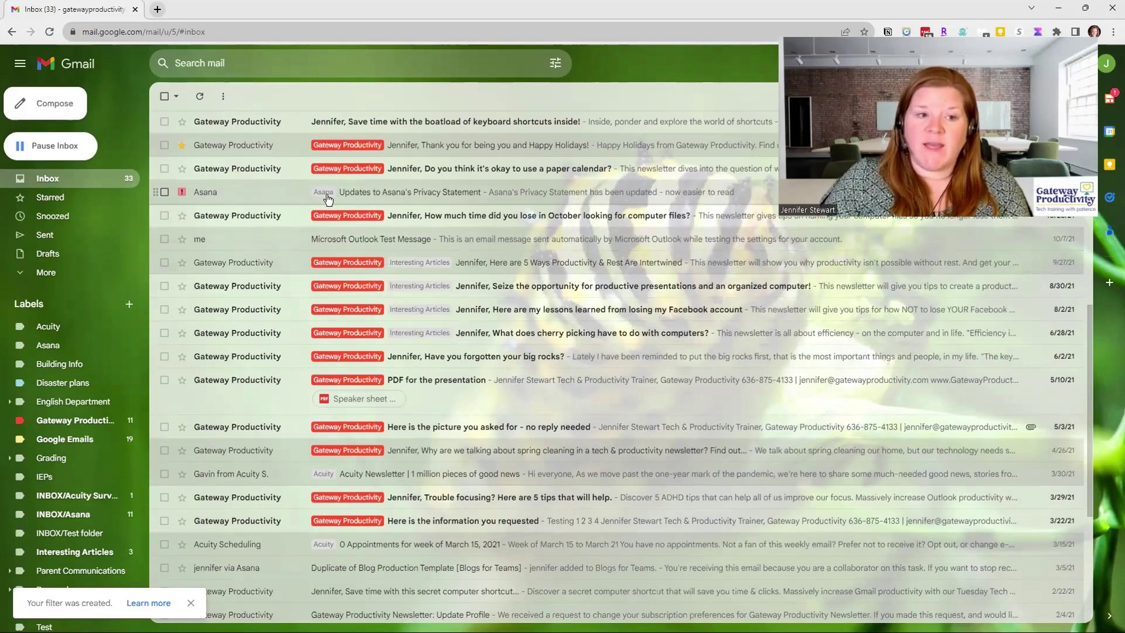
{"action": "left_click", "coordinate": [130, 345]}
{"action": "mouse_move", "coordinate": [175, 372]}
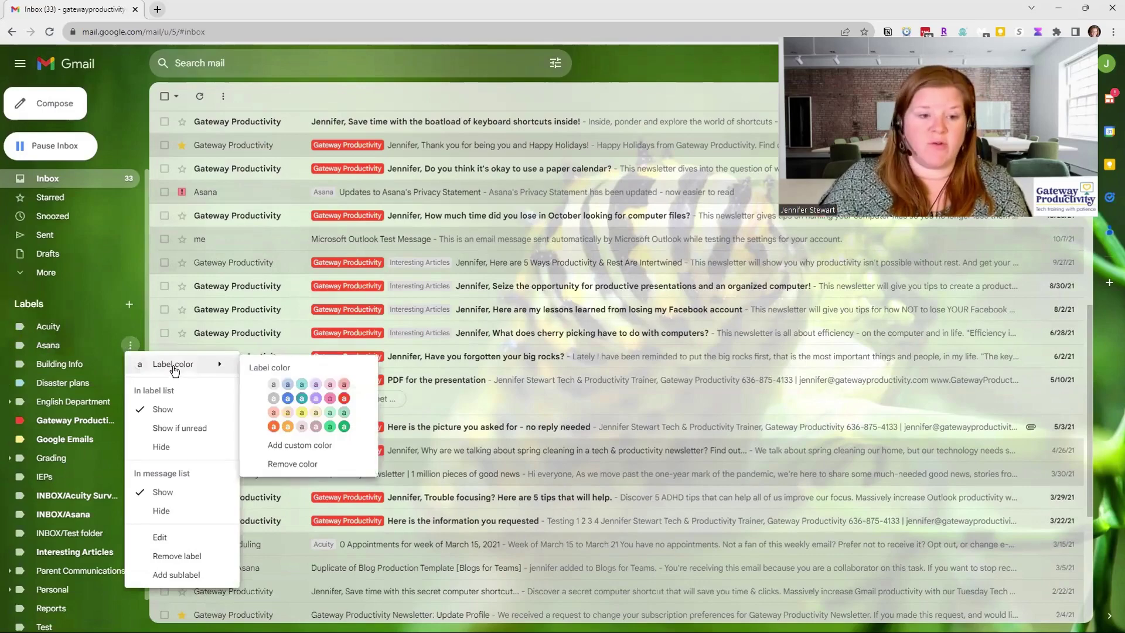
{"action": "left_click", "coordinate": [315, 384]}
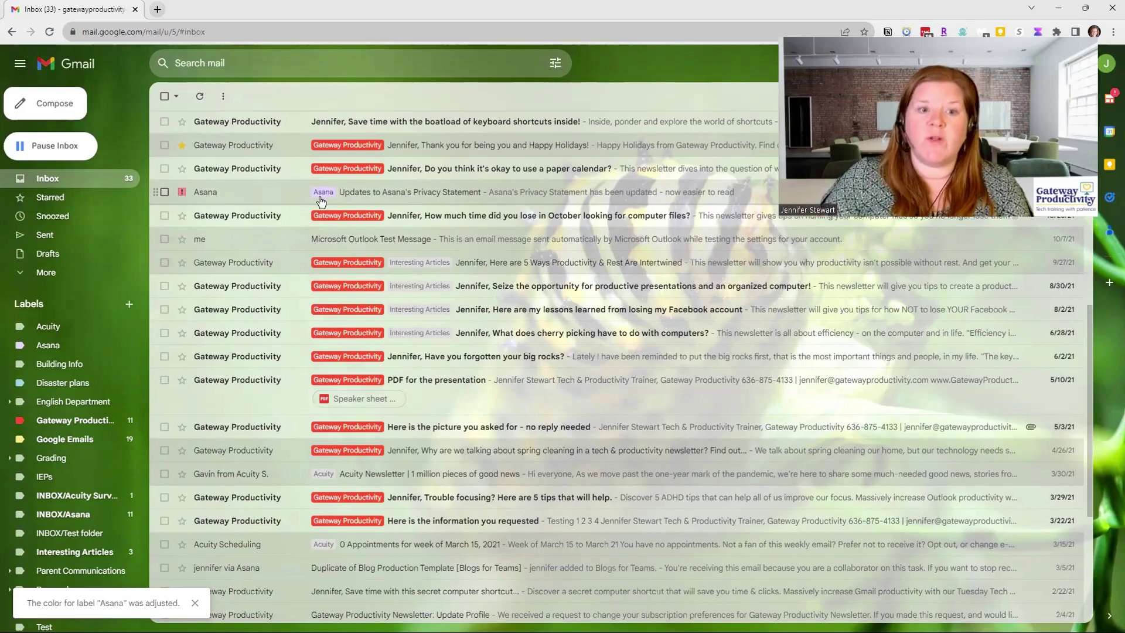
{"action": "scroll", "coordinate": [1085, 419], "scroll_direction": "up", "scroll_amount": 1}
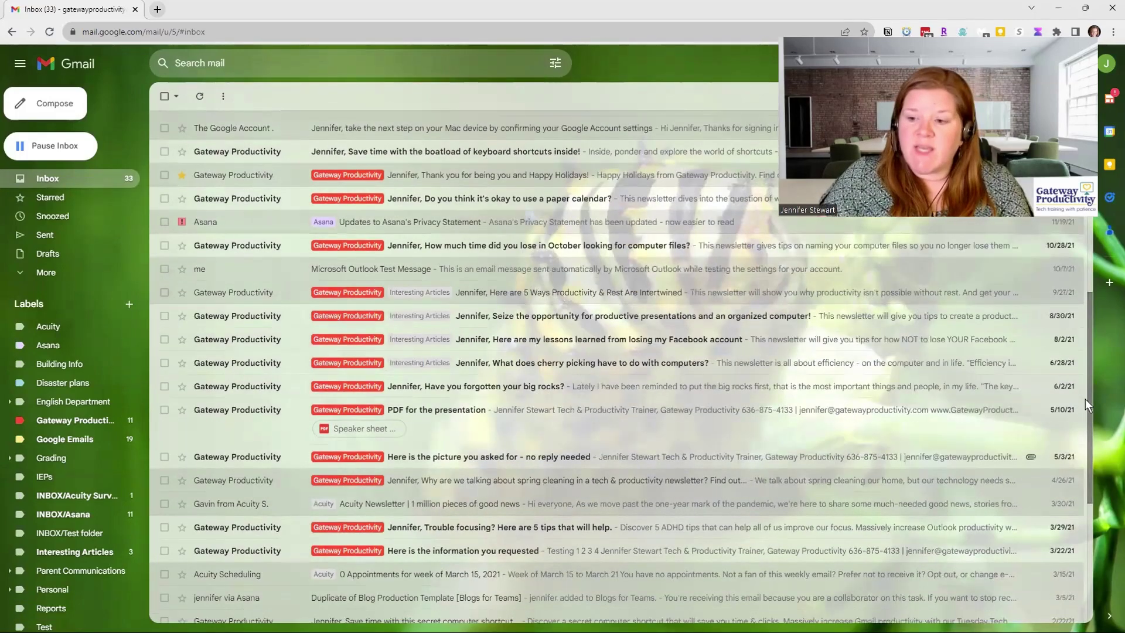
{"action": "left_click_drag", "start_coordinate": [1090, 400], "coordinate": [1091, 329]}
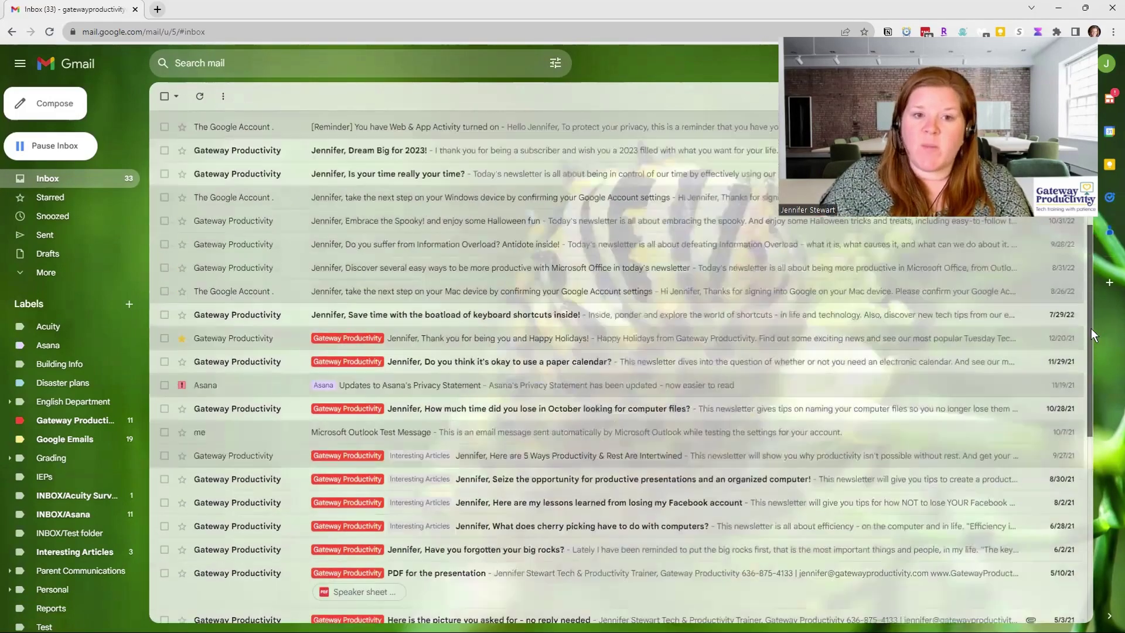
{"action": "left_click_drag", "start_coordinate": [1090, 283], "coordinate": [1089, 227]}
{"action": "scroll", "coordinate": [469, 287], "scroll_direction": "up", "scroll_amount": 1}
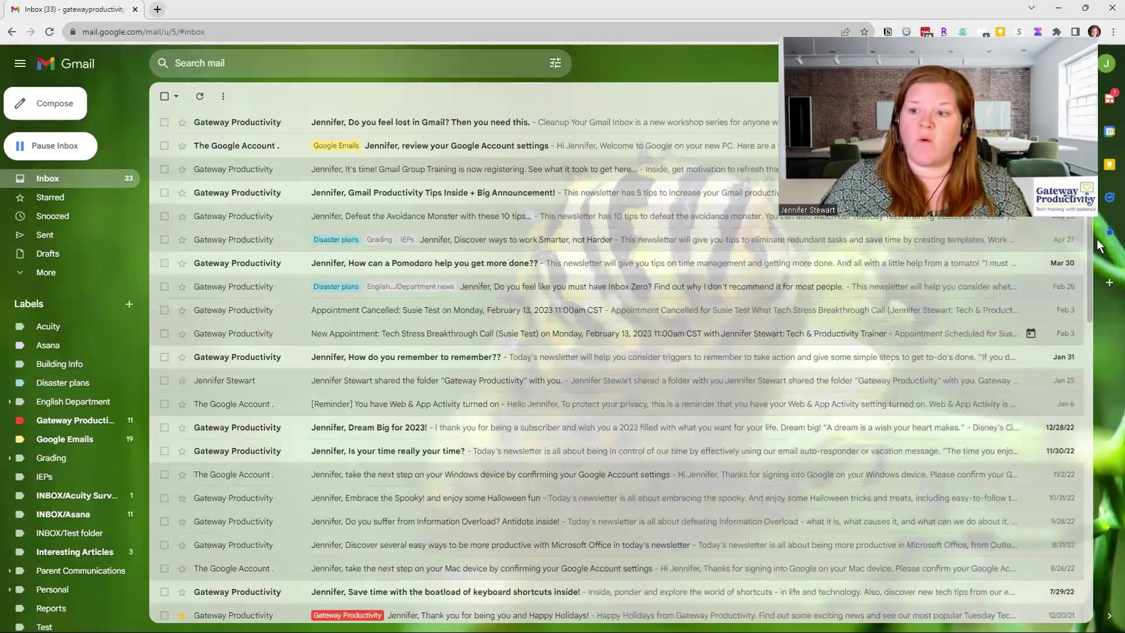
{"action": "scroll", "coordinate": [1088, 231], "scroll_direction": "down", "scroll_amount": 4}
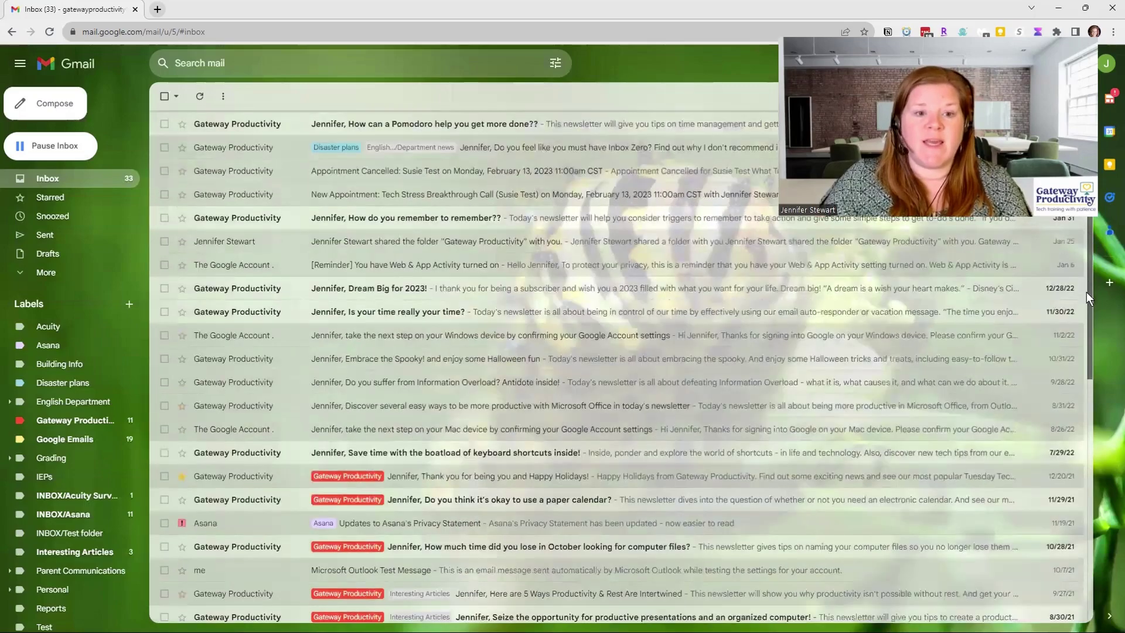
{"action": "scroll", "coordinate": [1075, 380], "scroll_direction": "down", "scroll_amount": 3}
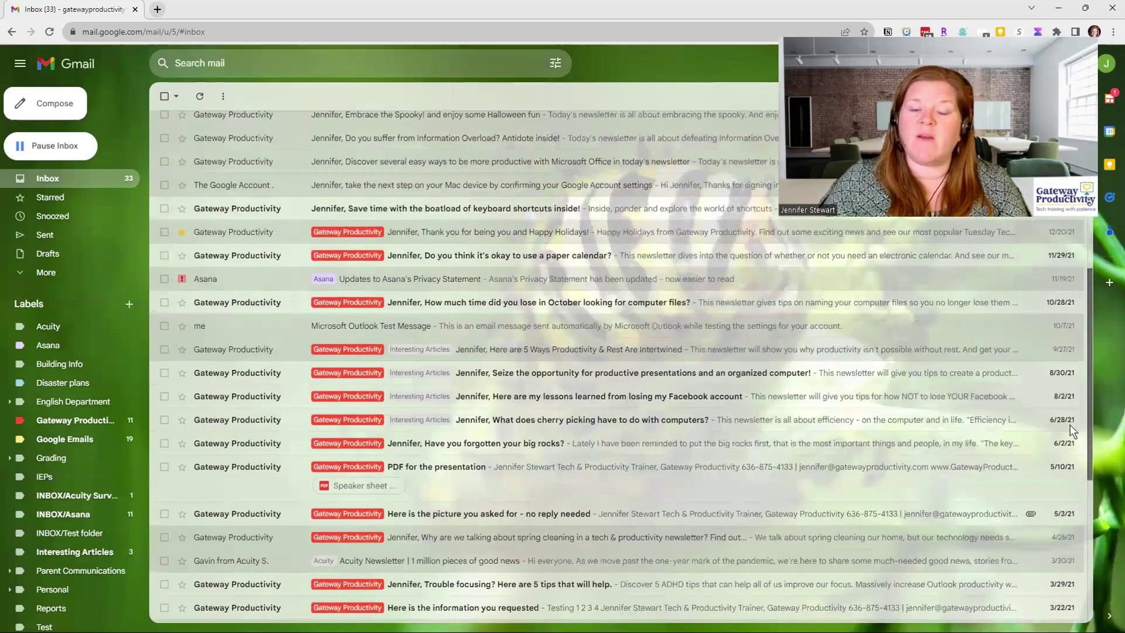
{"action": "scroll", "coordinate": [1069, 431], "scroll_direction": "down", "scroll_amount": 2}
{"action": "scroll", "coordinate": [1054, 293], "scroll_direction": "up", "scroll_amount": 7}
{"action": "scroll", "coordinate": [1049, 233], "scroll_direction": "up", "scroll_amount": 2}
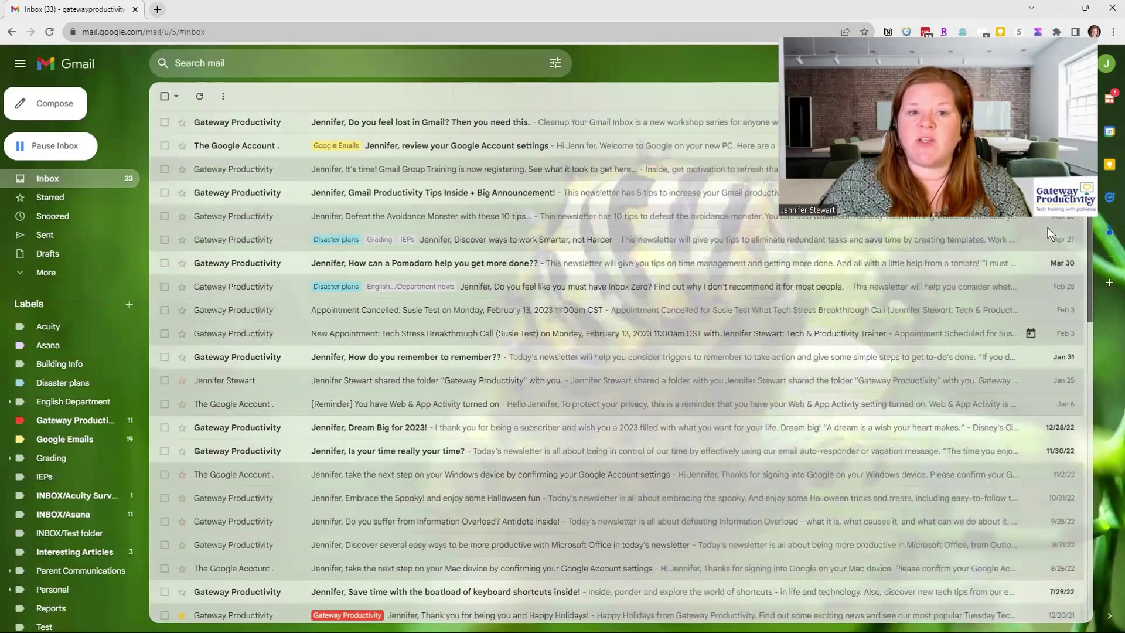